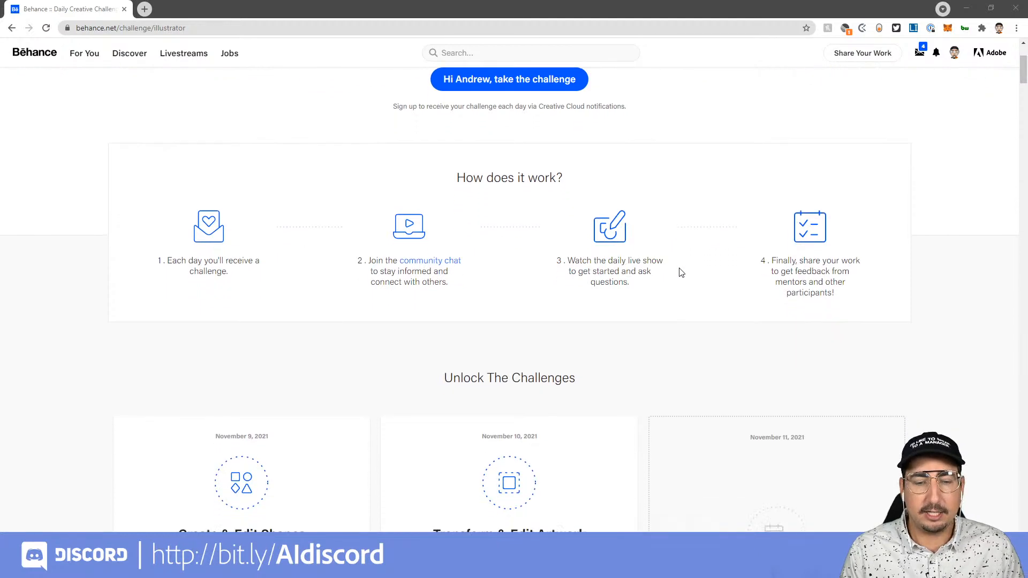
Step: Open the Transform & Edit Artwork challenge files and download Challenge2_Transform
scroll(614, 218, "up", 1)
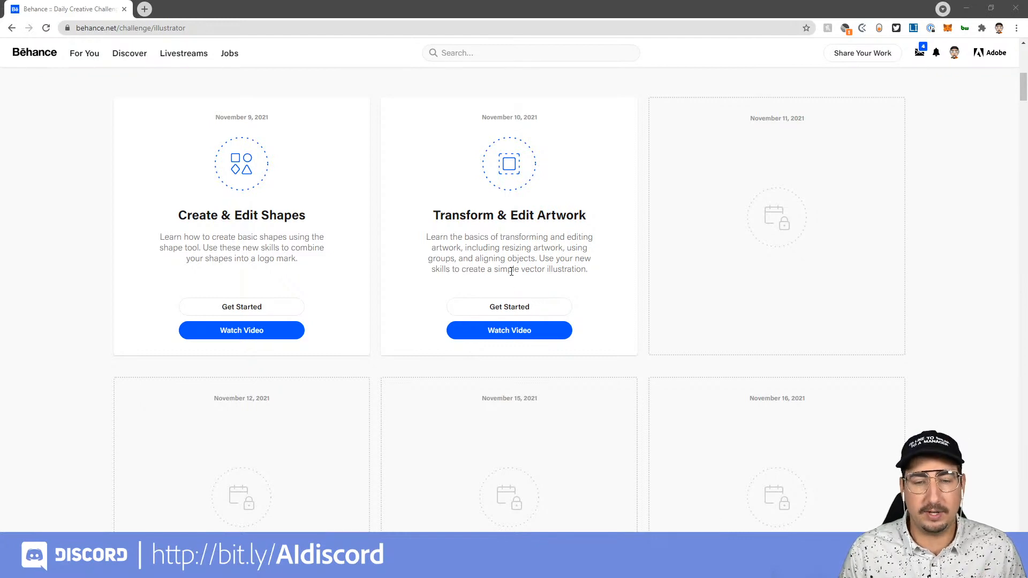
left_click(508, 309)
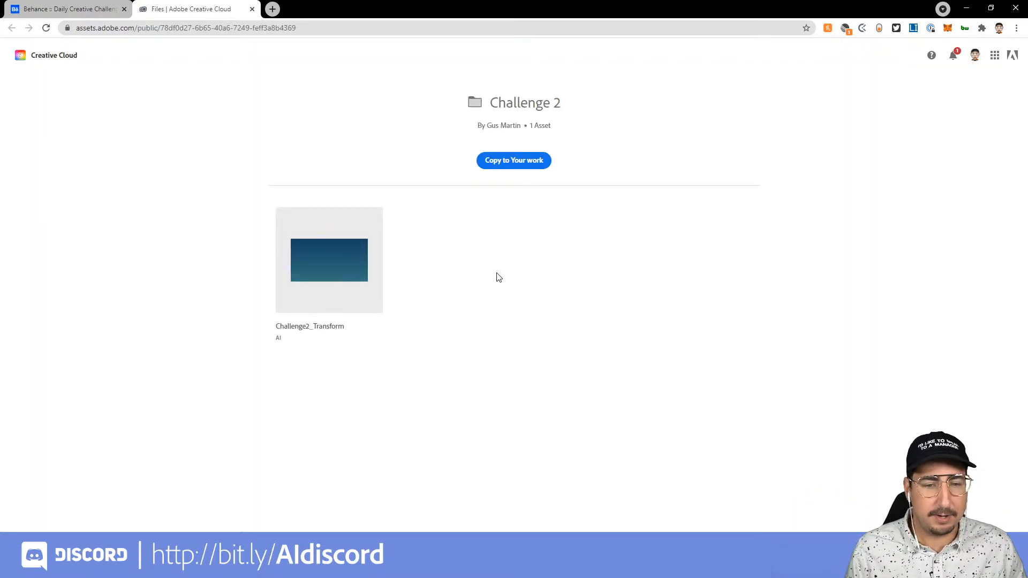
mouse_move(347, 271)
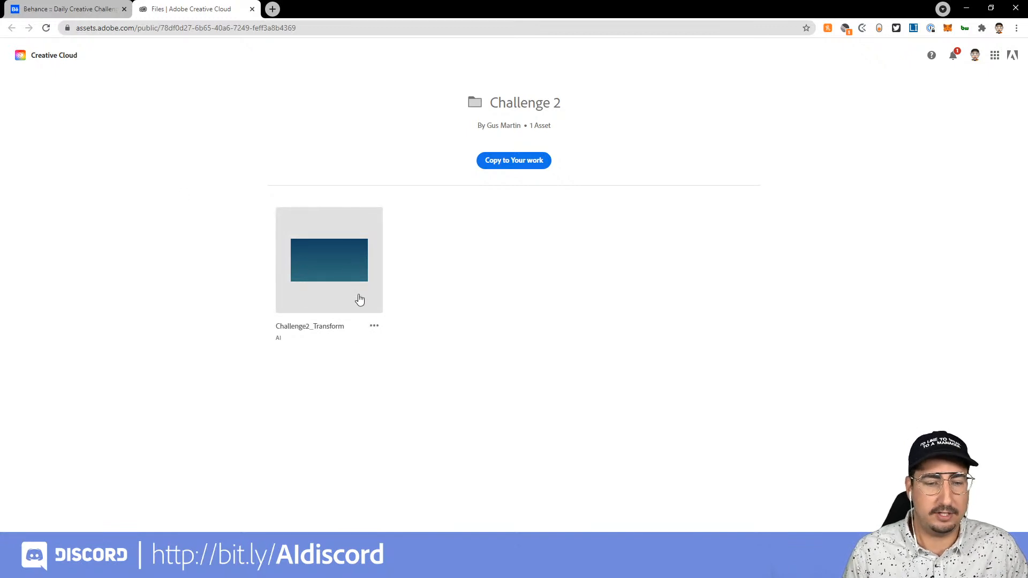
left_click(374, 329)
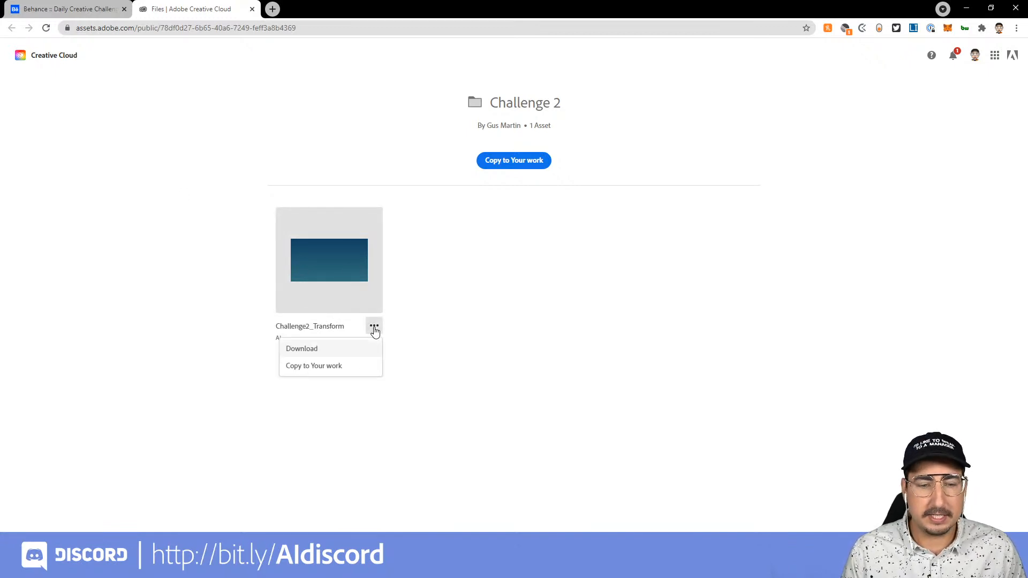
left_click(365, 349)
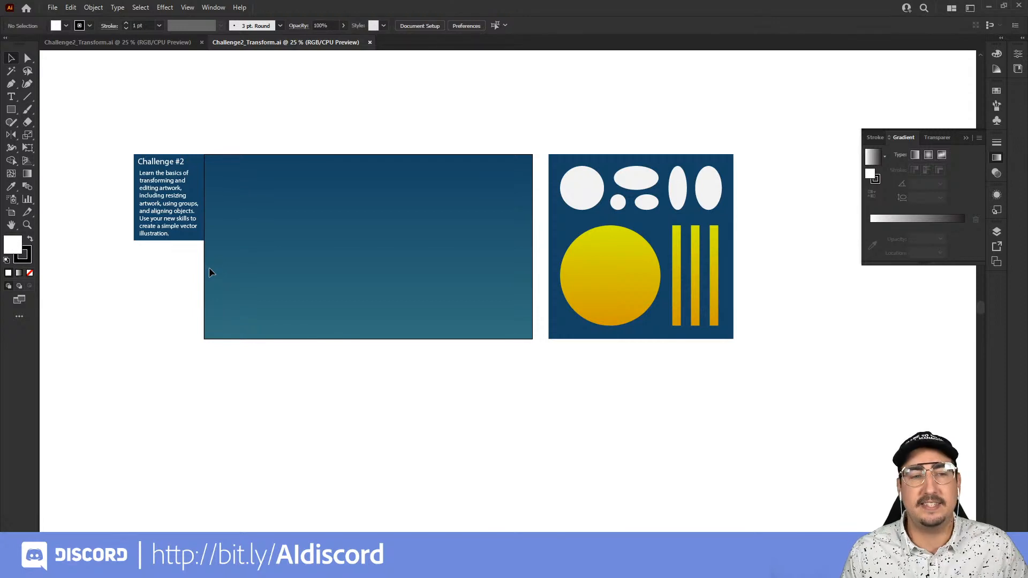
Step: In Illustrator, reset the Essentials Classic workspace to its default layout
left_click(217, 13)
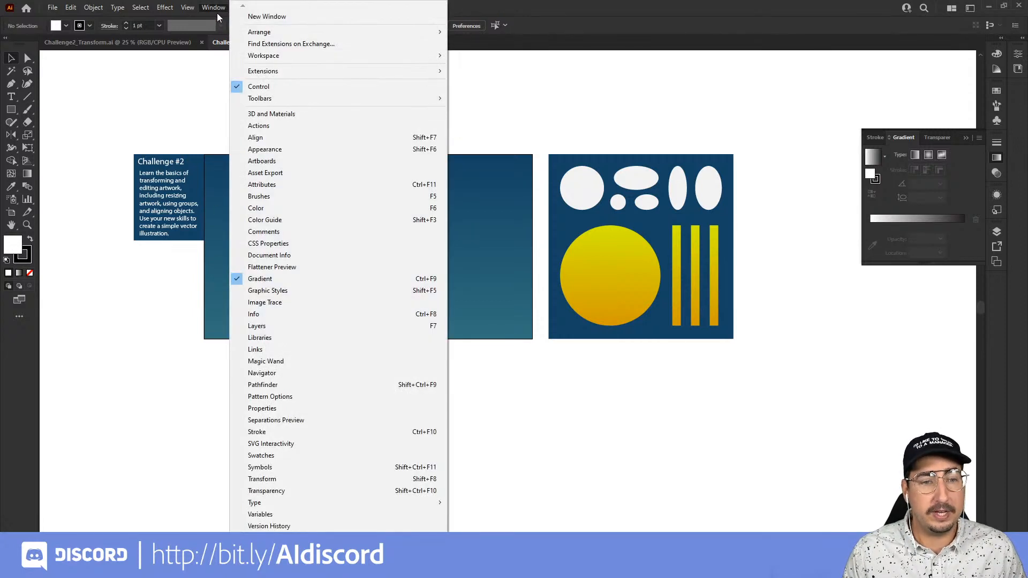
mouse_move(284, 60)
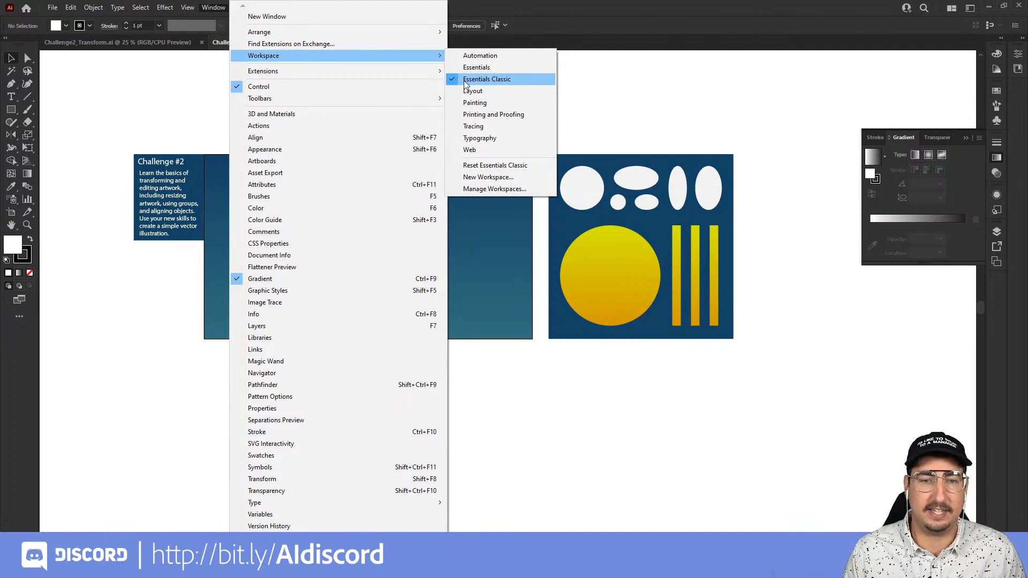
left_click(496, 166)
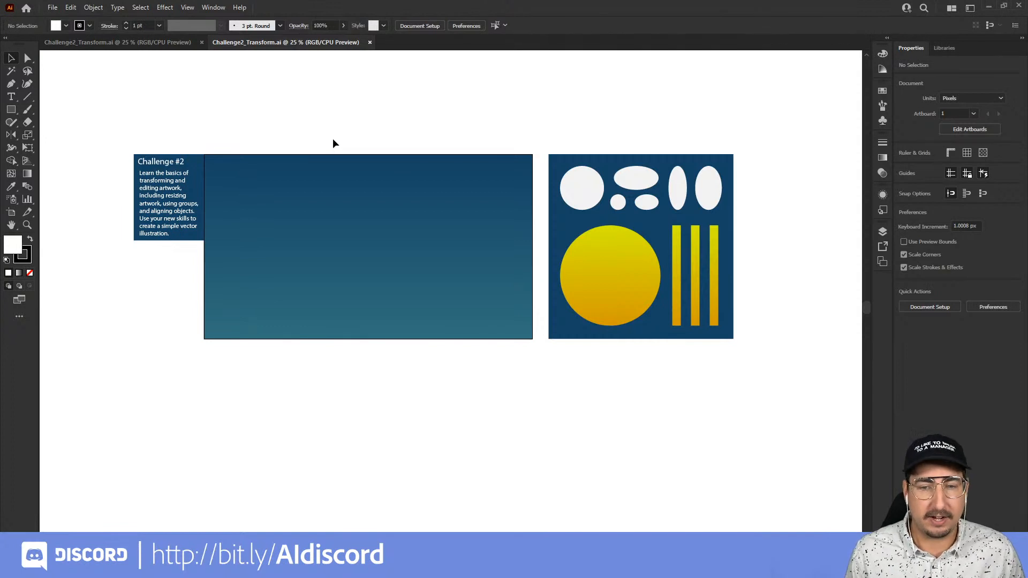
key("l")
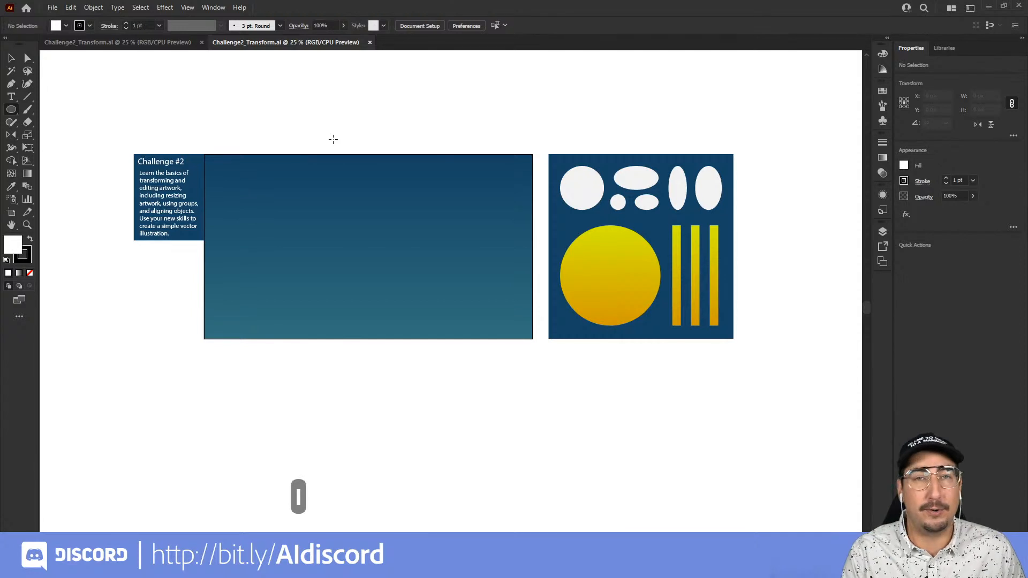
key("m")
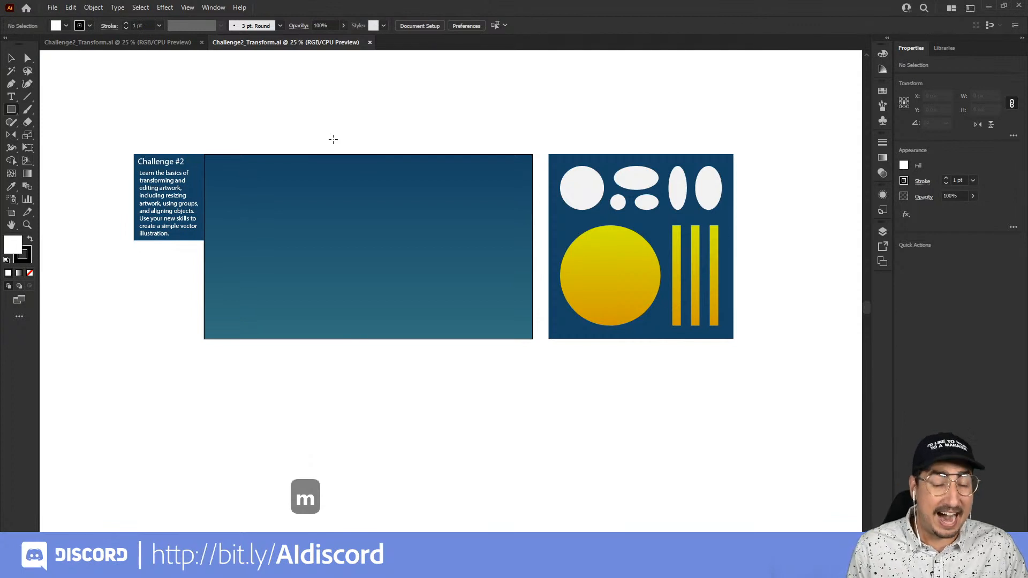
key("i")
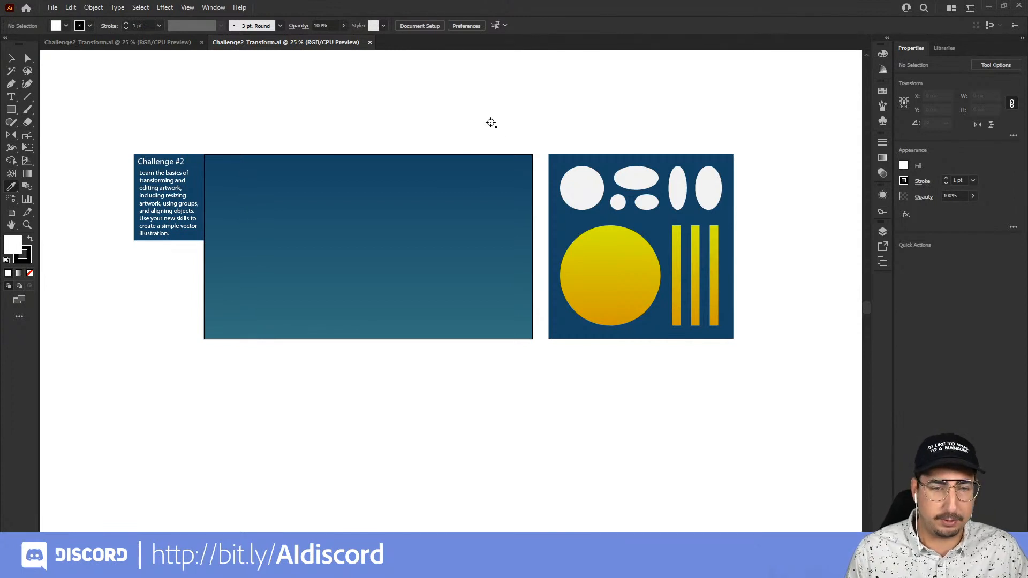
key("v")
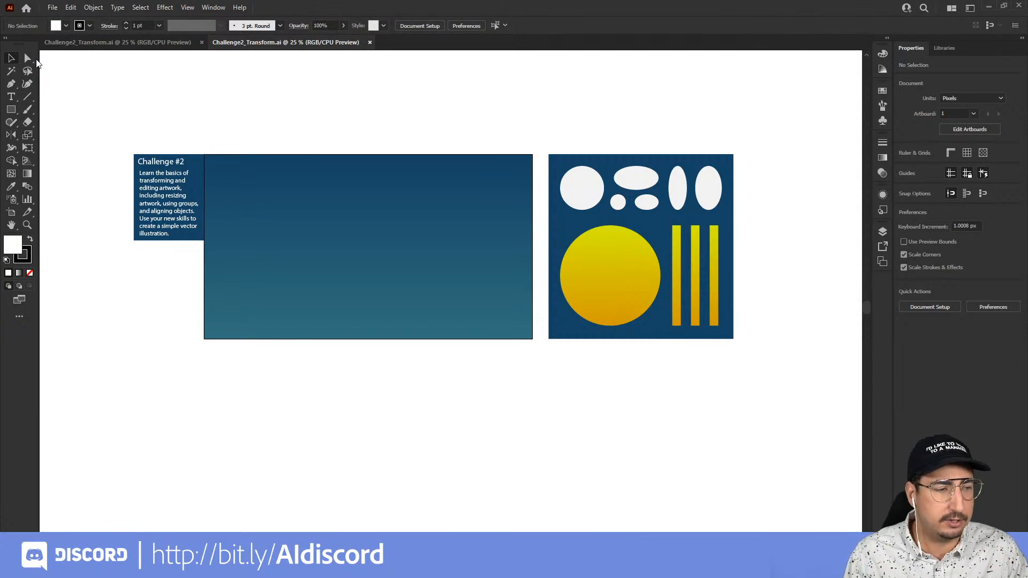
key("v")
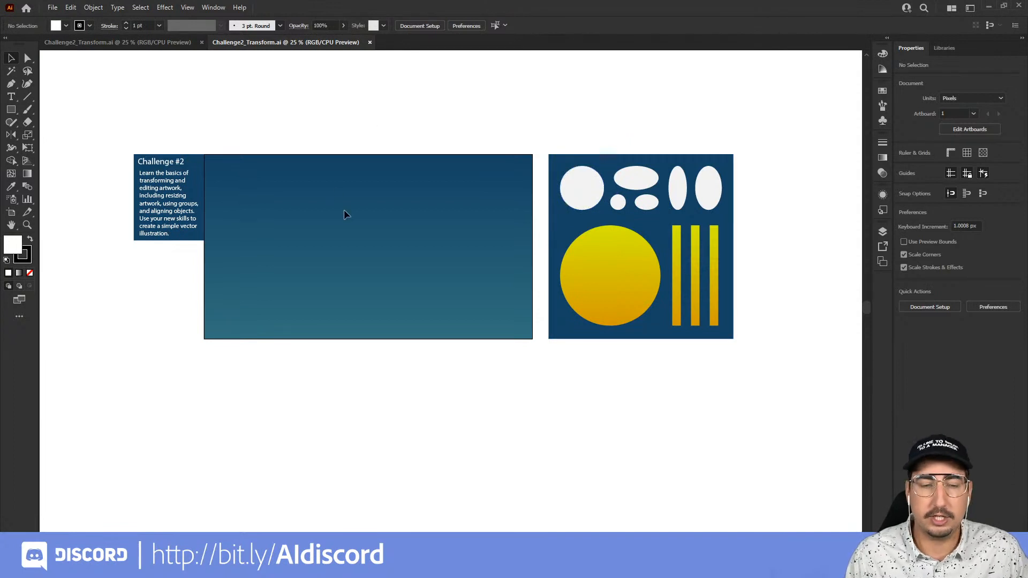
Step: Duplicate the group of white circles and ellipses onto the large gradient artboard, at about X 897 px, Y 348 px
key("z")
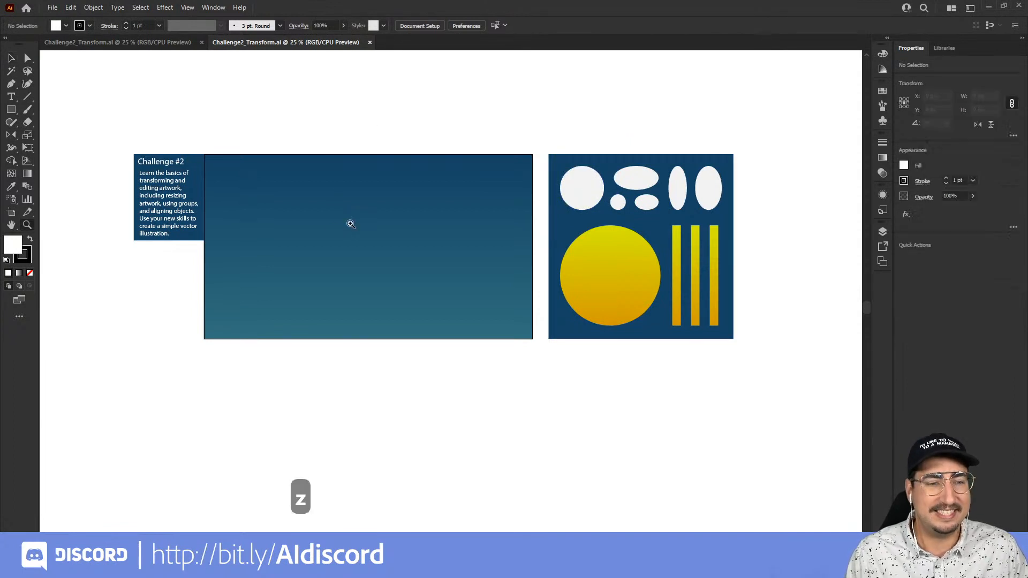
left_click(510, 222)
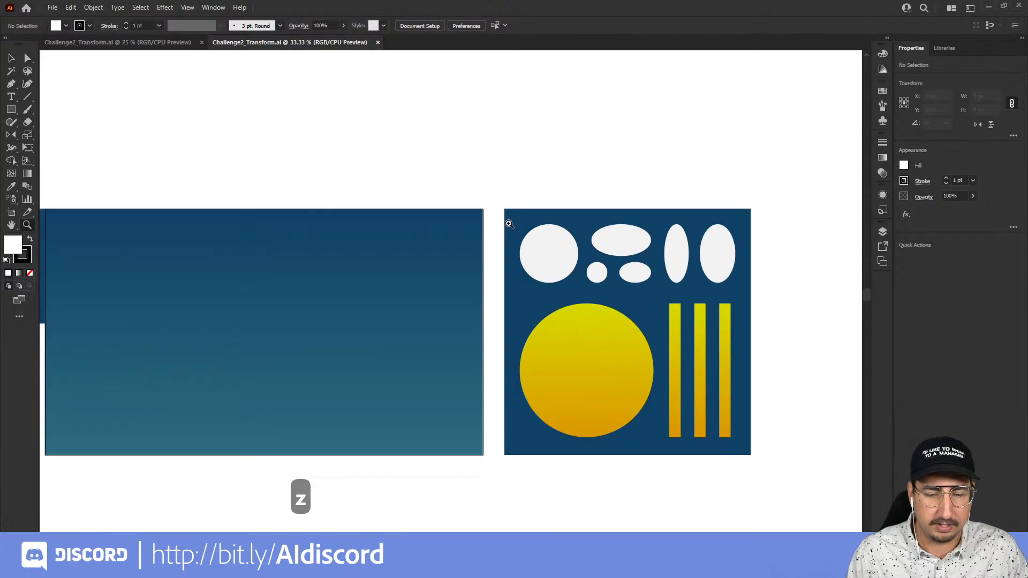
left_click_drag(404, 266, 518, 218)
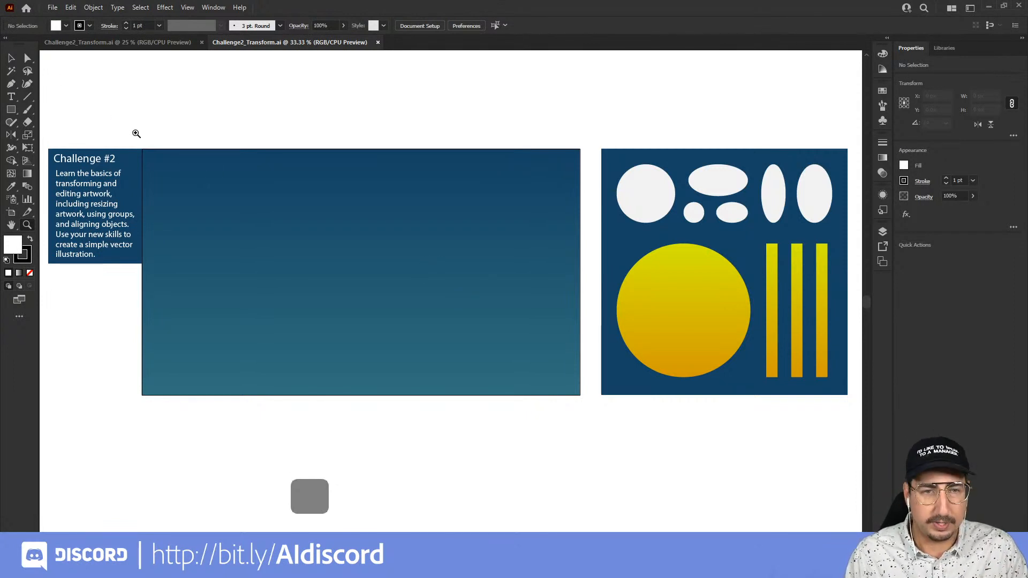
key("v")
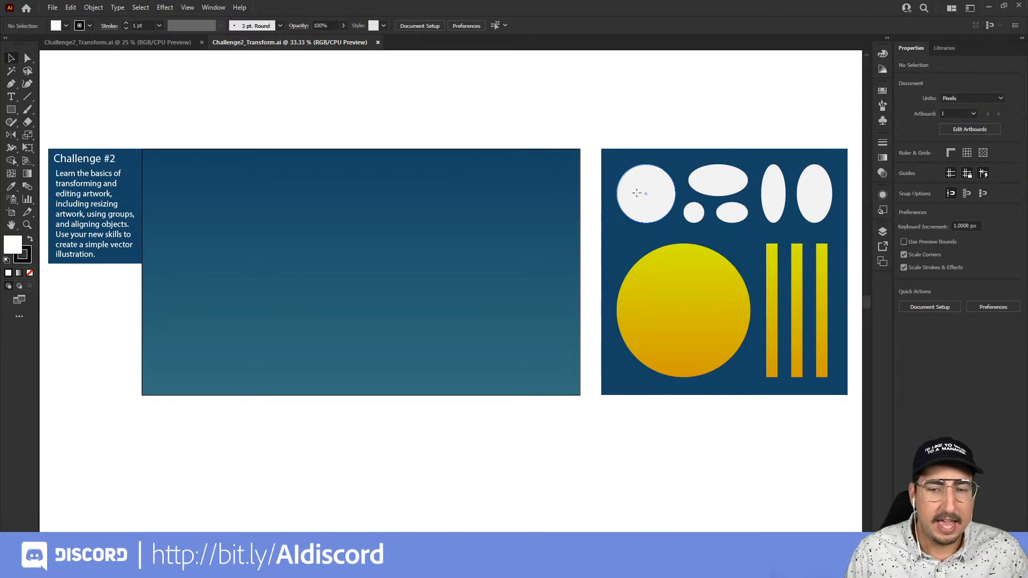
left_click_drag(636, 194, 260, 231)
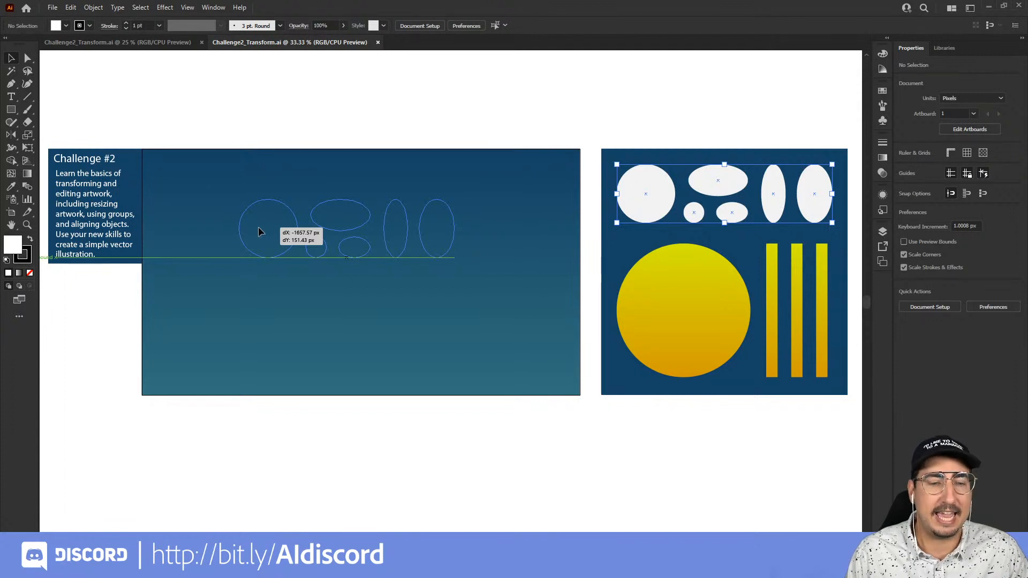
left_click_drag(260, 231, 259, 229)
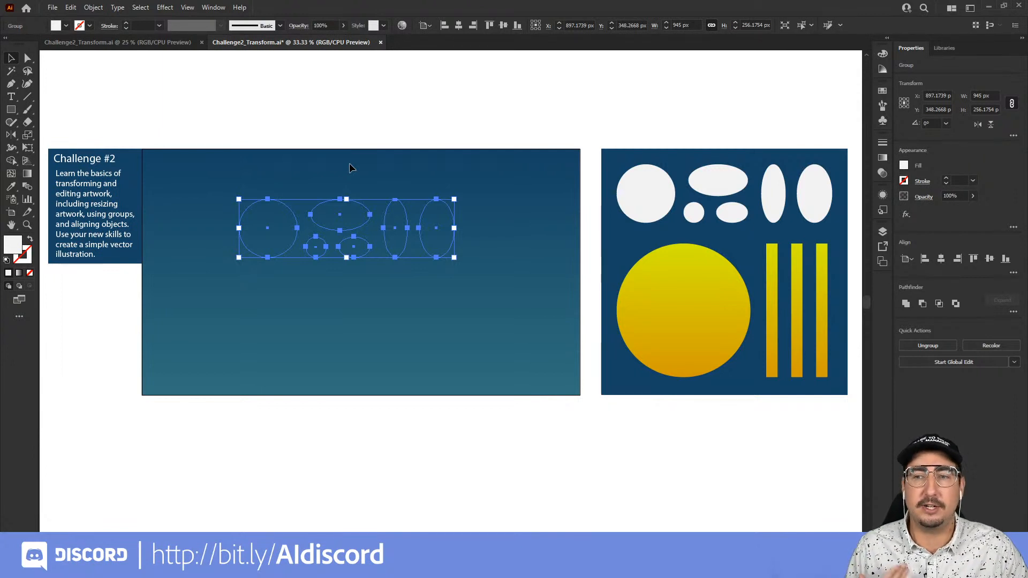
Step: Bring the copied group of white shapes to the front and shift it to about X 944 px, Y 342 px
right_click(364, 222)
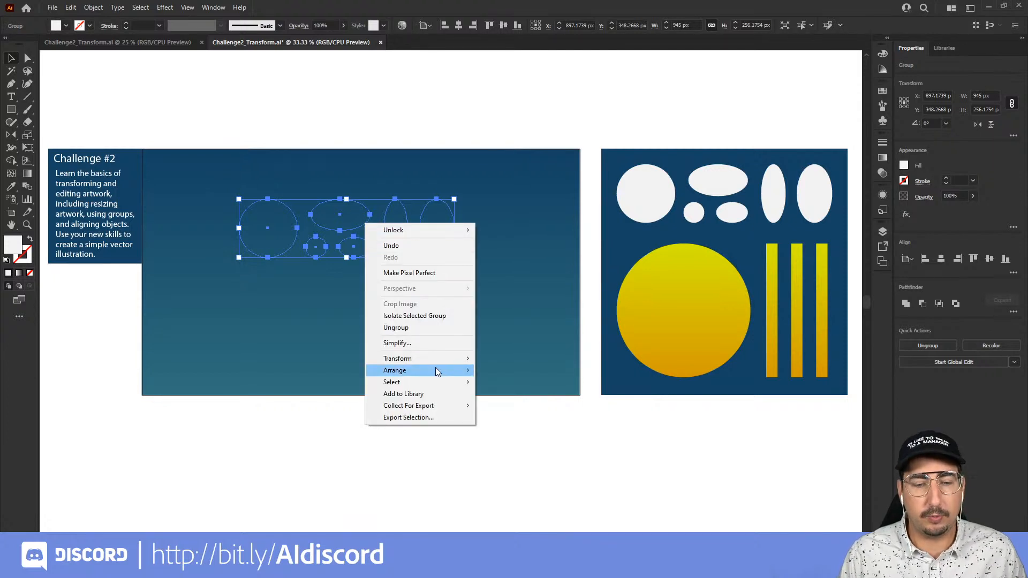
mouse_move(436, 371)
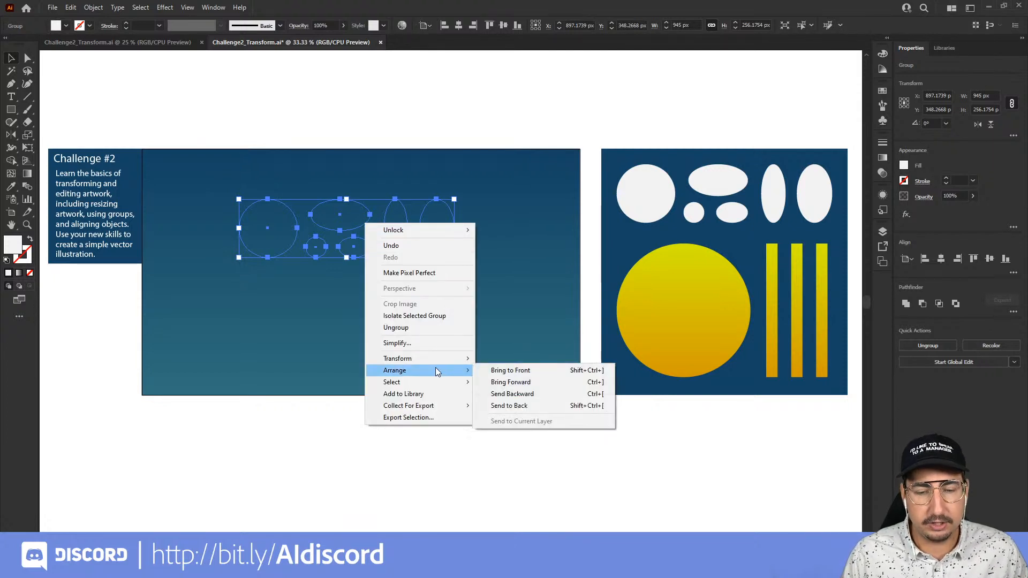
left_click(503, 371)
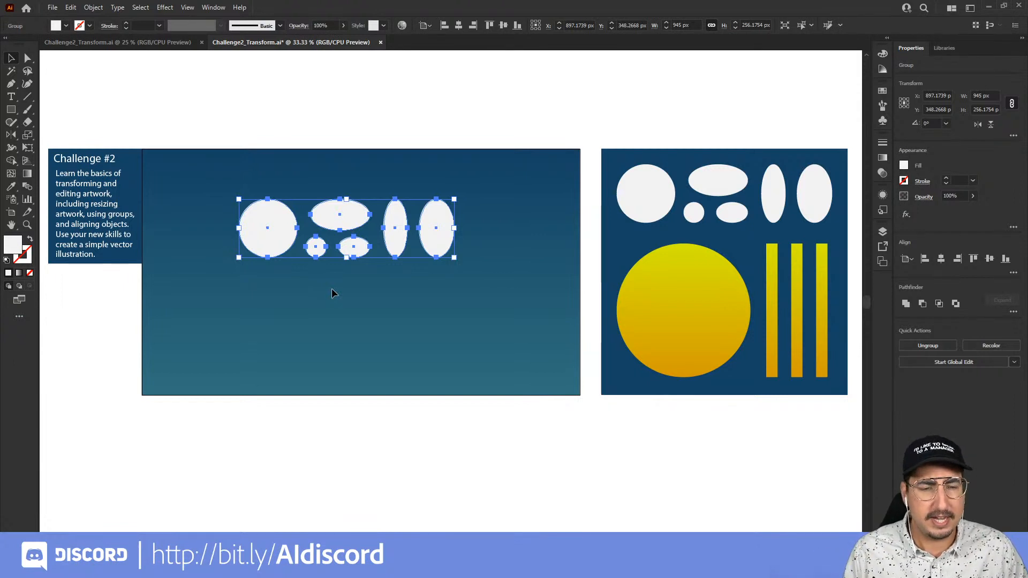
left_click(349, 123)
mouse_move(339, 218)
left_mouse_down()
mouse_move(367, 219)
mouse_move(349, 218)
left_mouse_up()
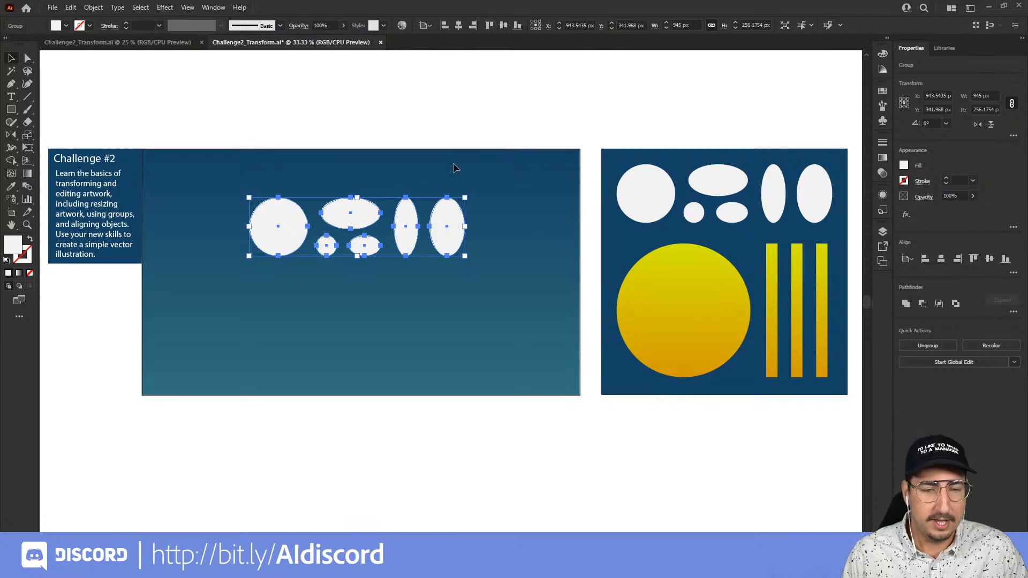
Step: Ungroup the copied white shapes on the gradient artboard and deselect them
right_click(353, 213)
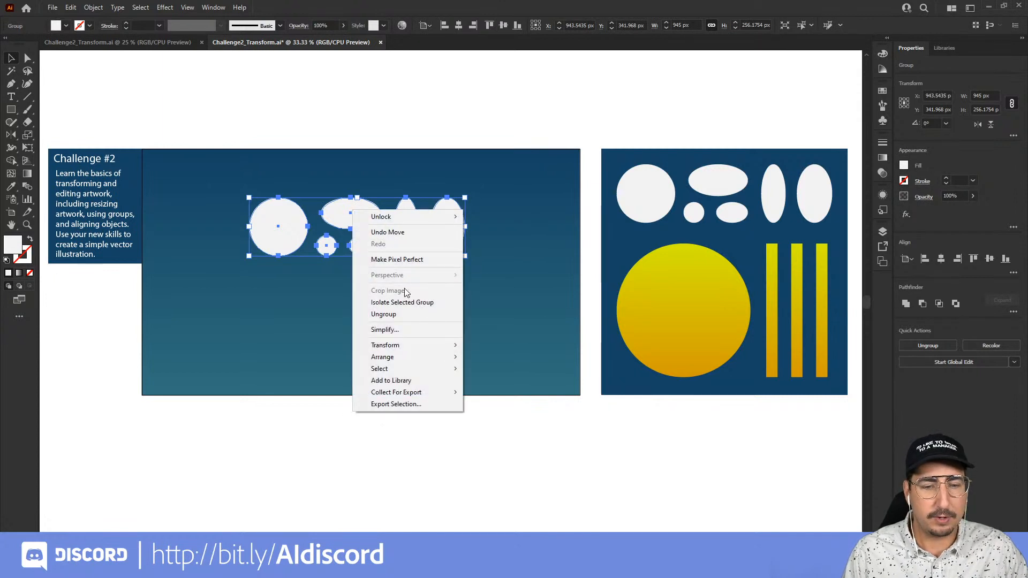
left_click(401, 314)
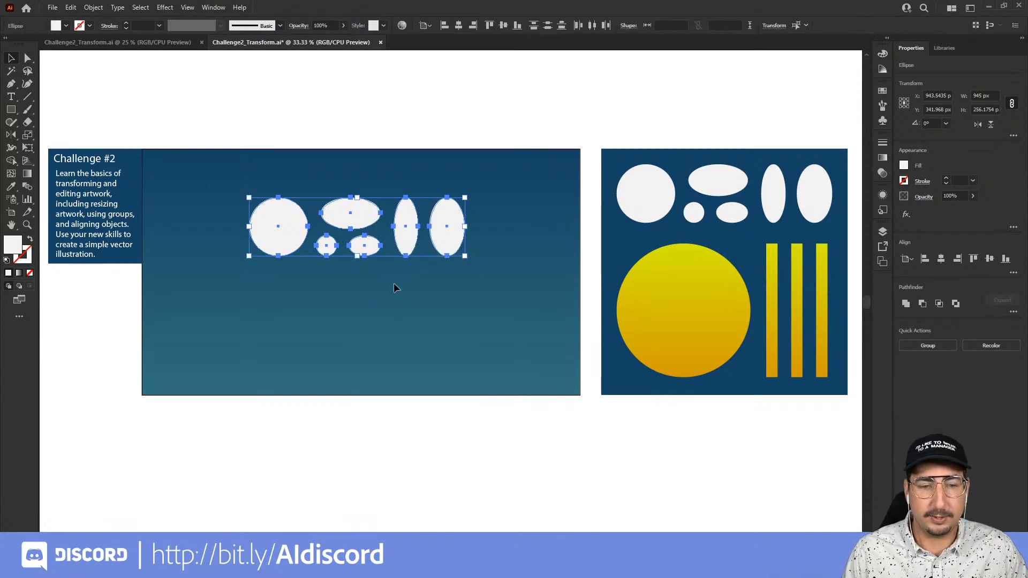
left_click(413, 128)
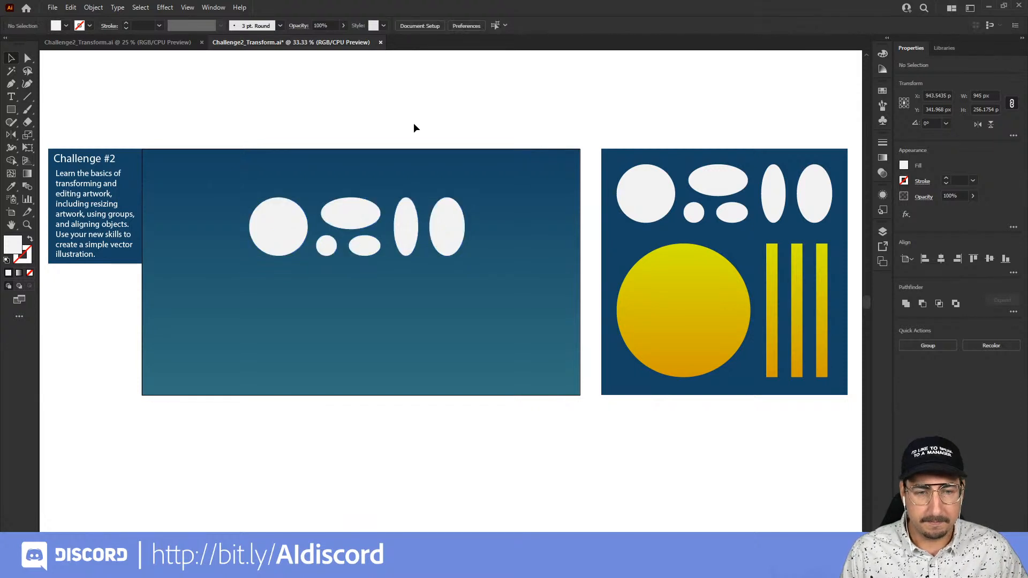
Step: Move the large white circle and the wide ellipse individually on the gradient artboard, and undo both moves
left_click_drag(285, 239, 229, 293)
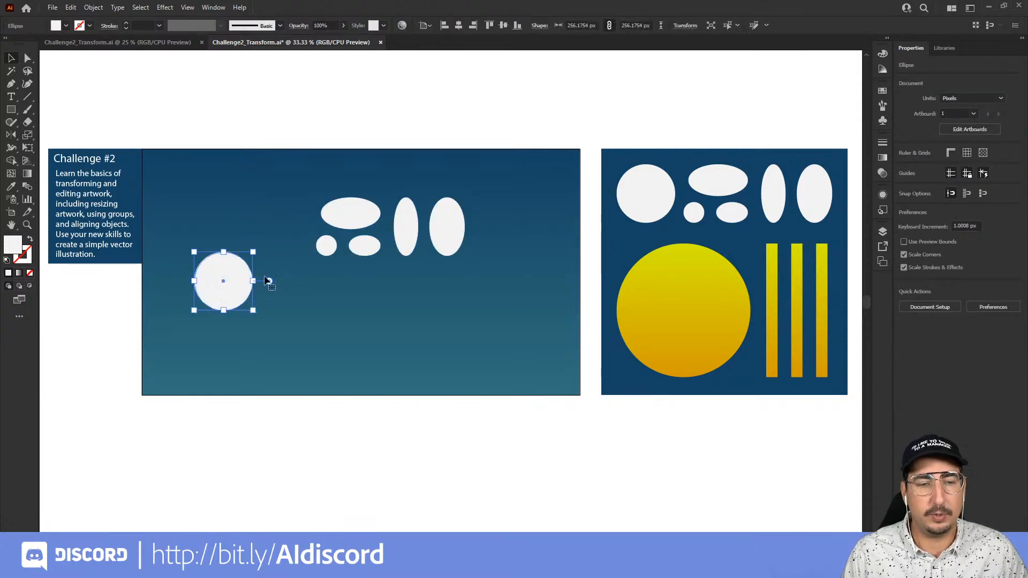
left_click_drag(349, 223, 441, 302)
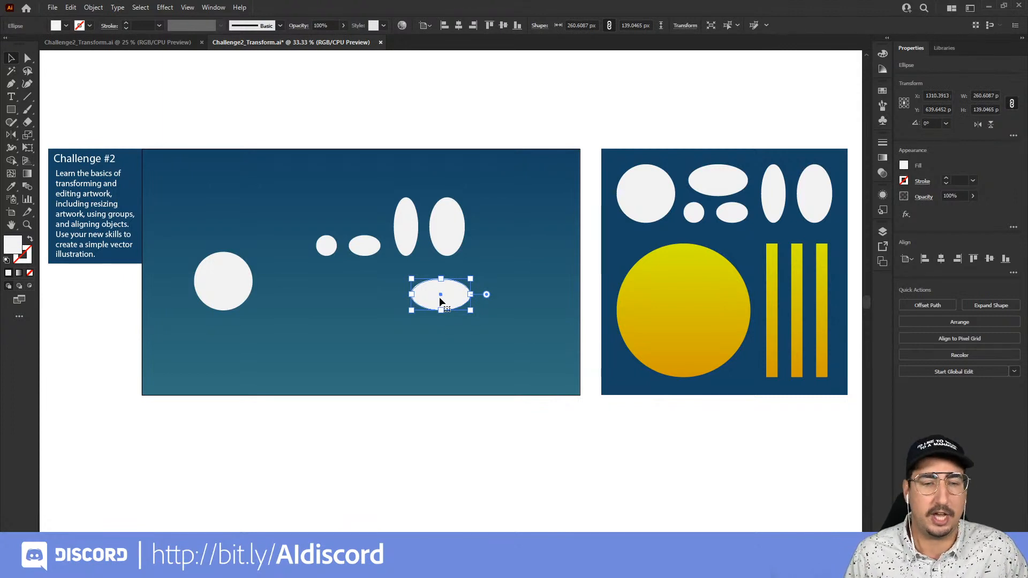
key("ctrl+z")
key("ctrl+z")
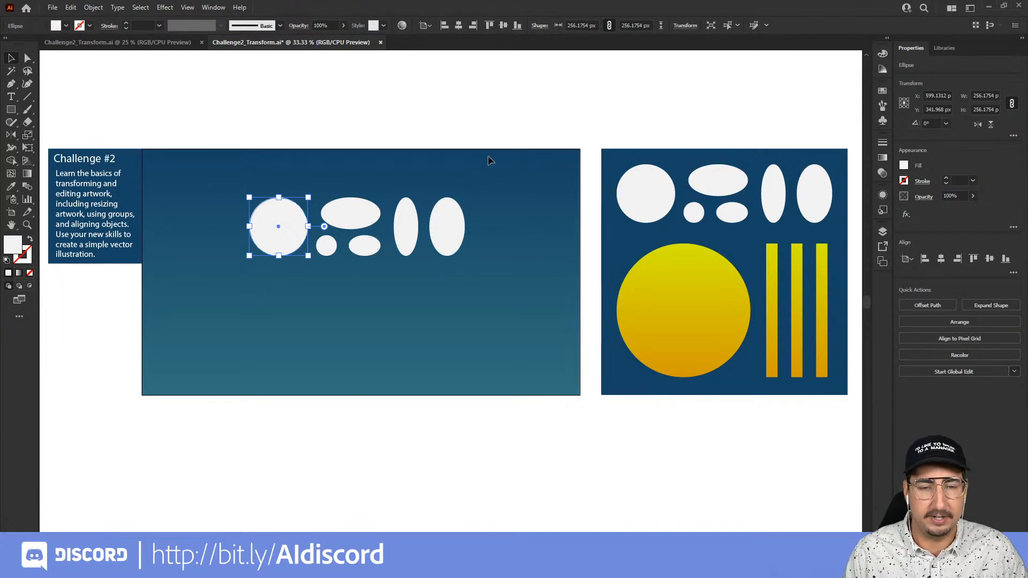
Step: Select all the white shapes on the gradient artboard and group them
left_click_drag(486, 156, 210, 295)
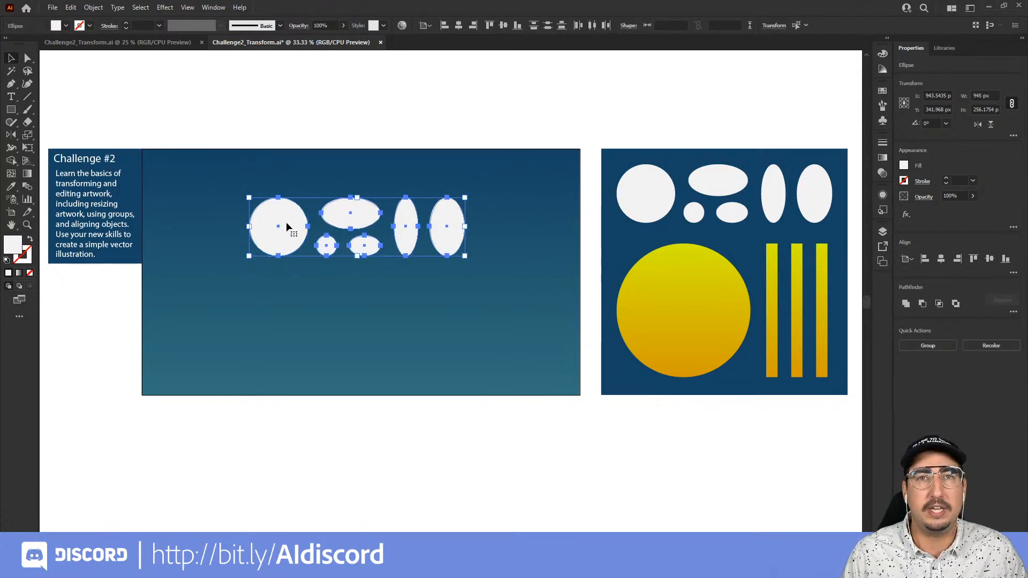
right_click(287, 225)
left_click(344, 304)
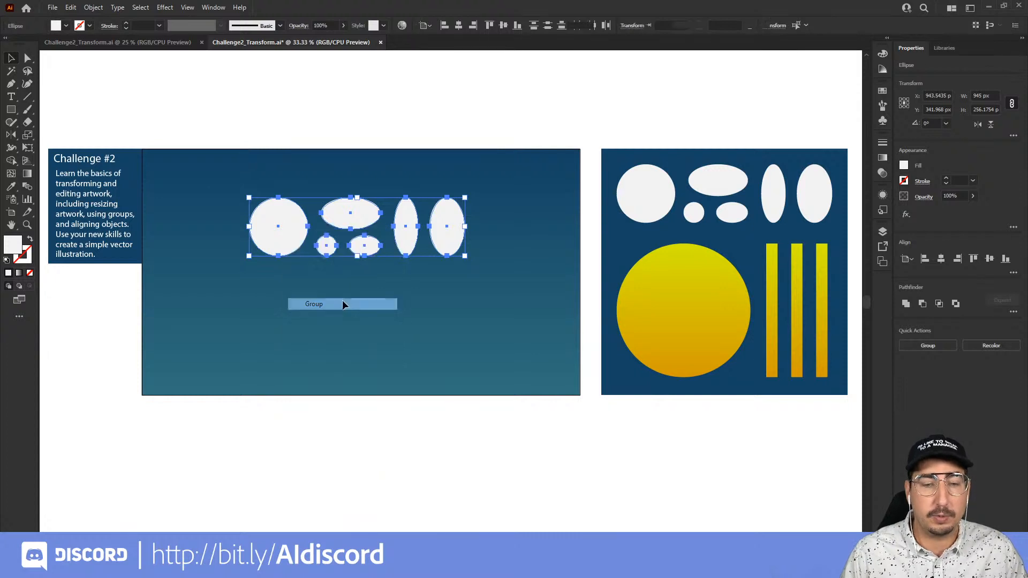
left_click(374, 300)
Step: Move the grouped white shapes lower on the gradient artboard, undo the move and deselect the group
left_click_drag(408, 238, 393, 299)
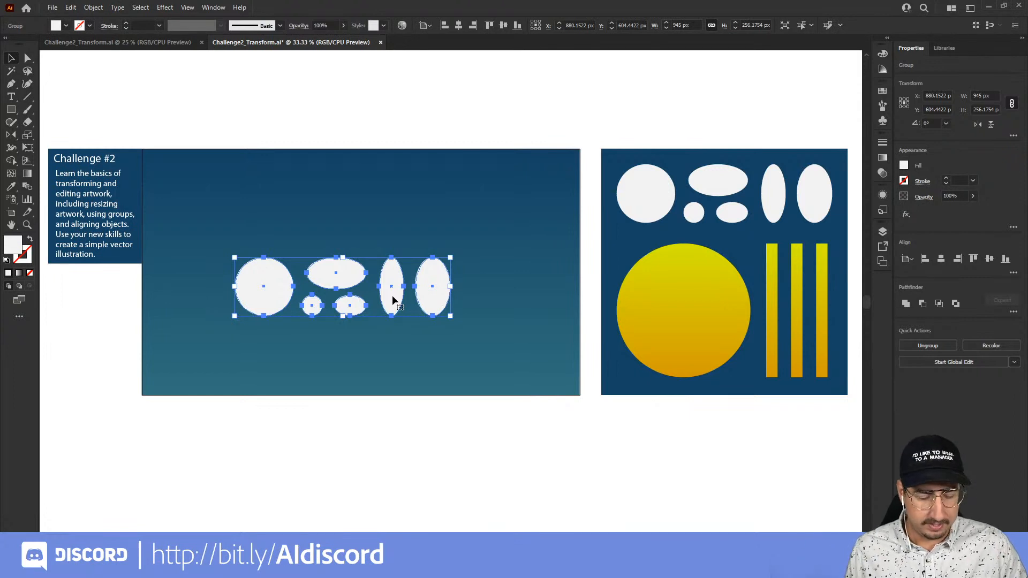
key("ctrl+z")
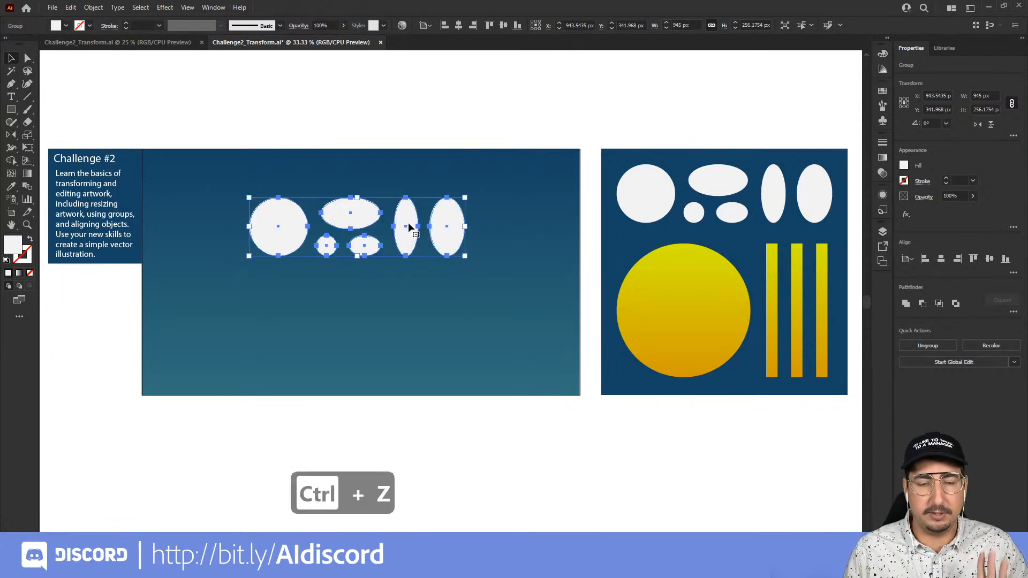
right_click(408, 223)
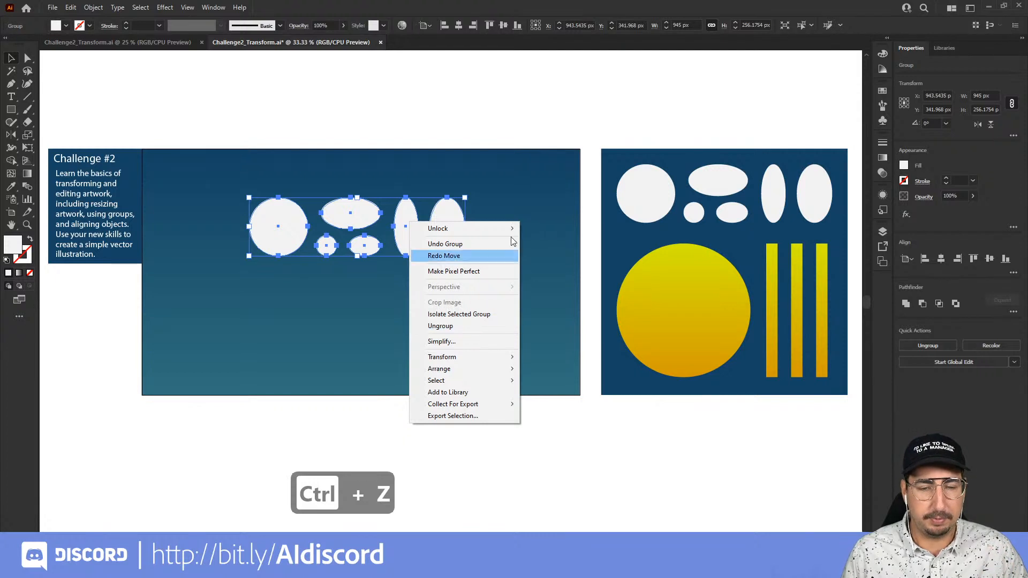
left_click(500, 201)
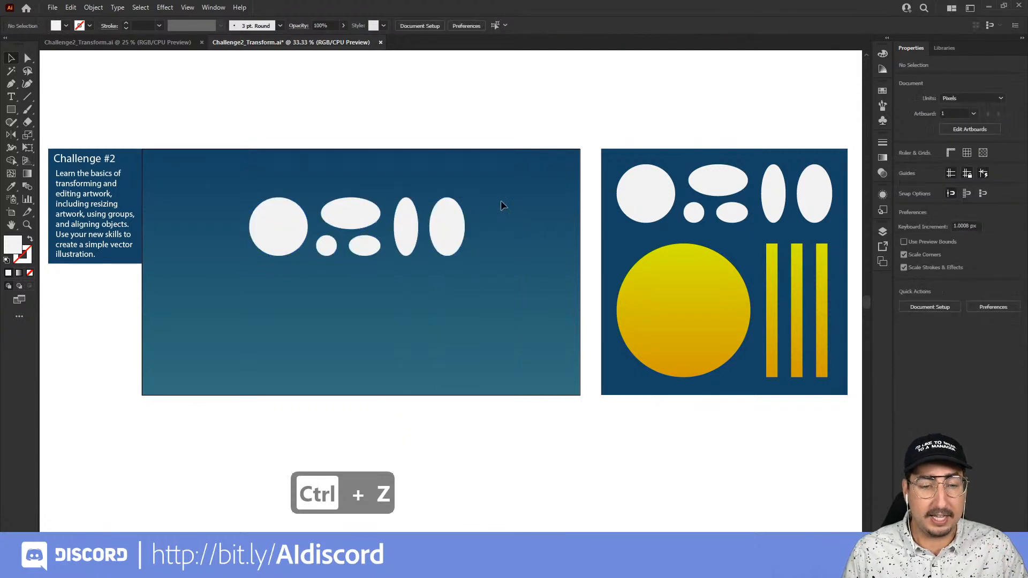
Step: Ungroup the white shapes on the gradient artboard and select only the narrow upright ellipse
left_click(407, 228)
key("ctrl+shift+g")
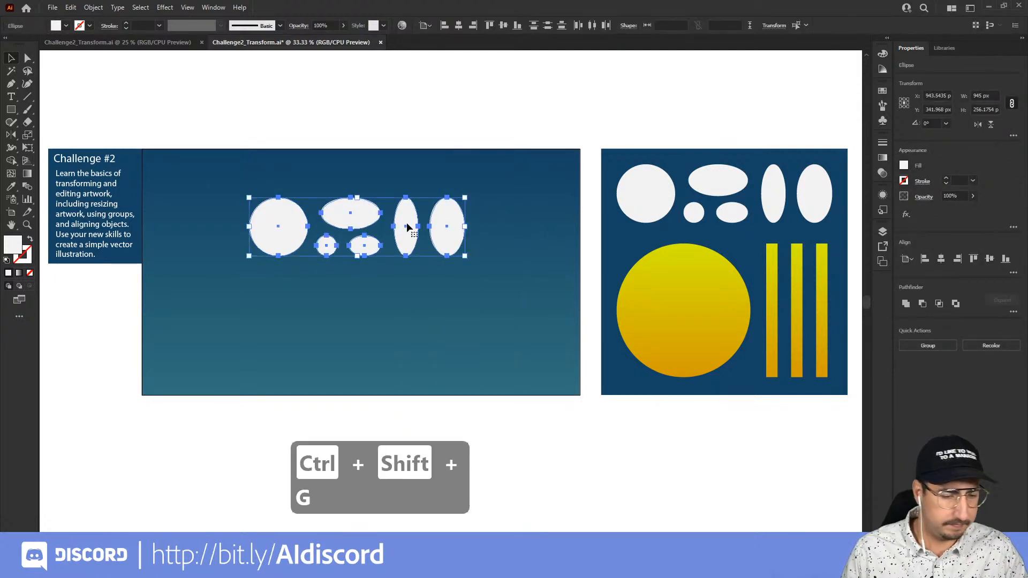
left_click(389, 236)
left_click(401, 233)
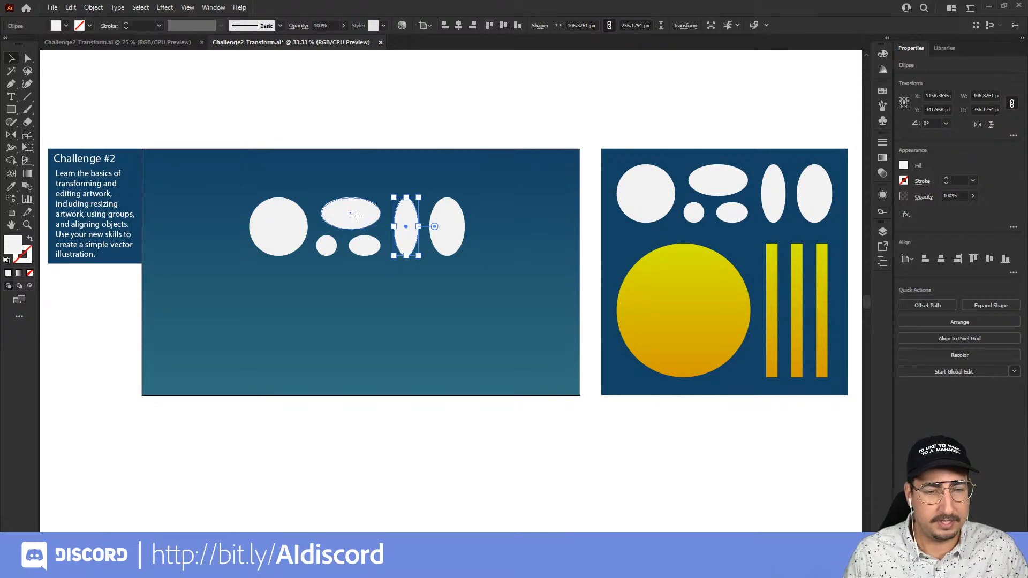
Step: Move the white ellipses individually so they overlap beside the large circle in a cloud shape, and deselect
left_click_drag(355, 215, 307, 223)
left_click_drag(361, 248, 315, 243)
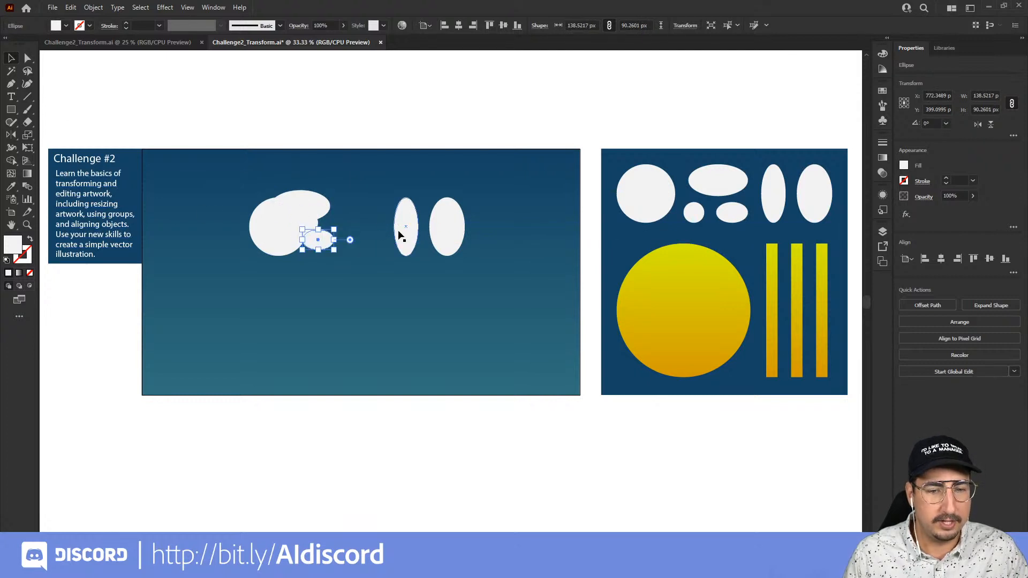
left_click_drag(401, 236, 330, 230)
left_click_drag(445, 232, 344, 220)
left_click(377, 137)
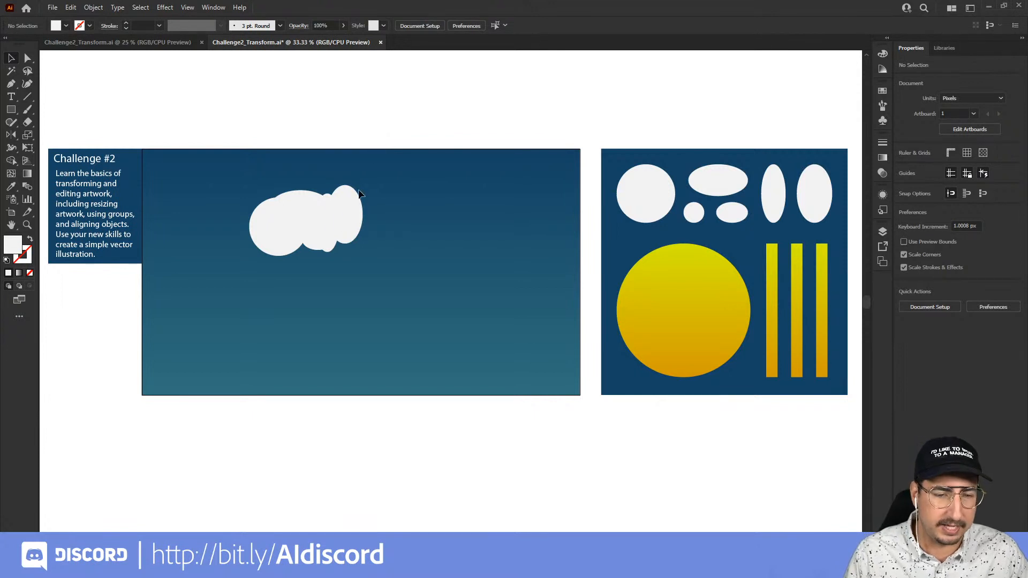
Step: Fine-tune the cloud by shifting the wider upright ellipse slightly lower and adjusting the large circle's overlap with the other shapes
left_click_drag(354, 204, 352, 215)
left_click(403, 138)
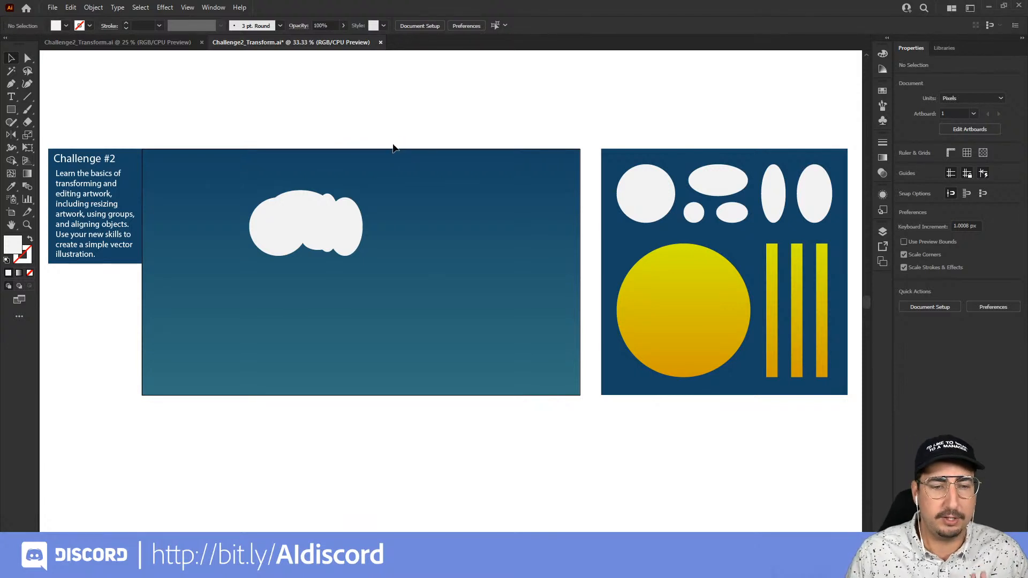
mouse_move(272, 231)
left_mouse_down()
mouse_move(283, 230)
mouse_move(263, 229)
left_mouse_up()
left_click(449, 147)
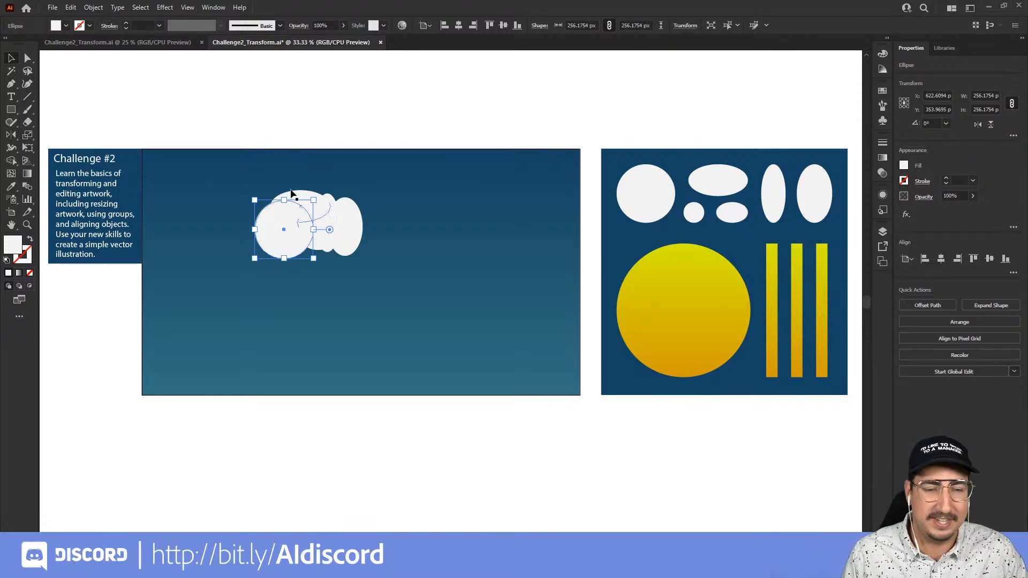
left_click(268, 171)
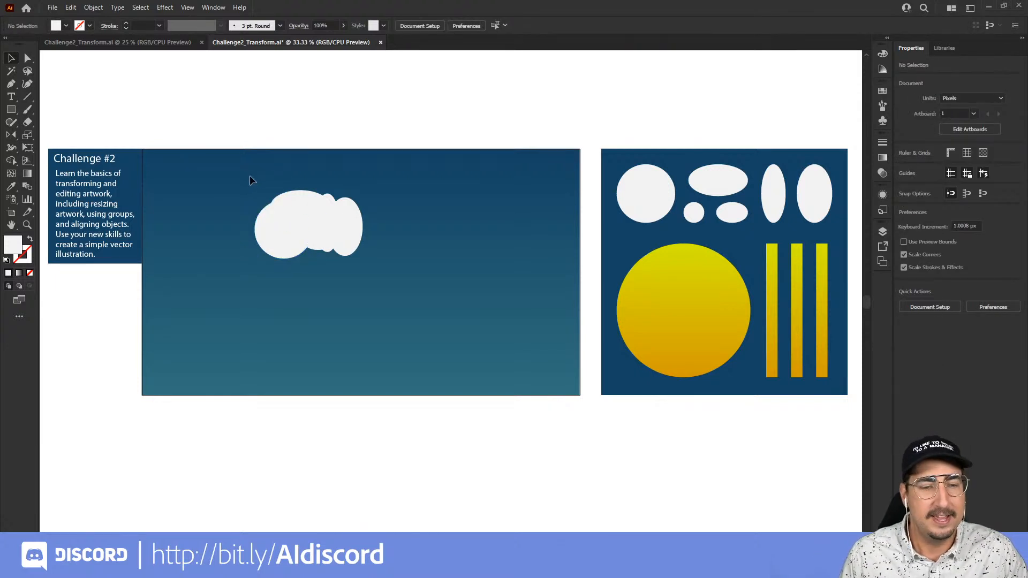
Step: Select all the overlapping white shapes of the cloud and group them
left_click_drag(249, 176, 382, 283)
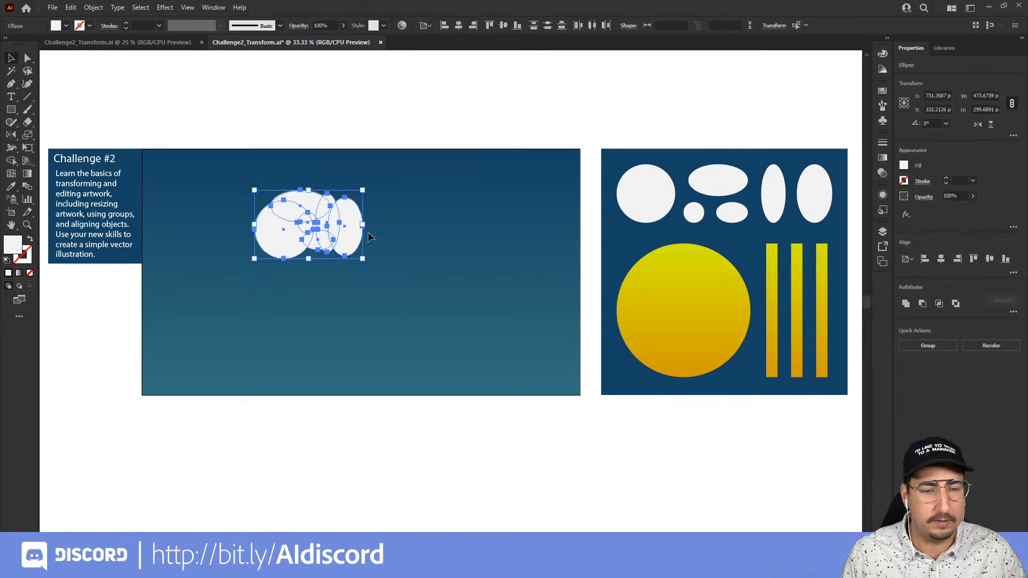
right_click(321, 211)
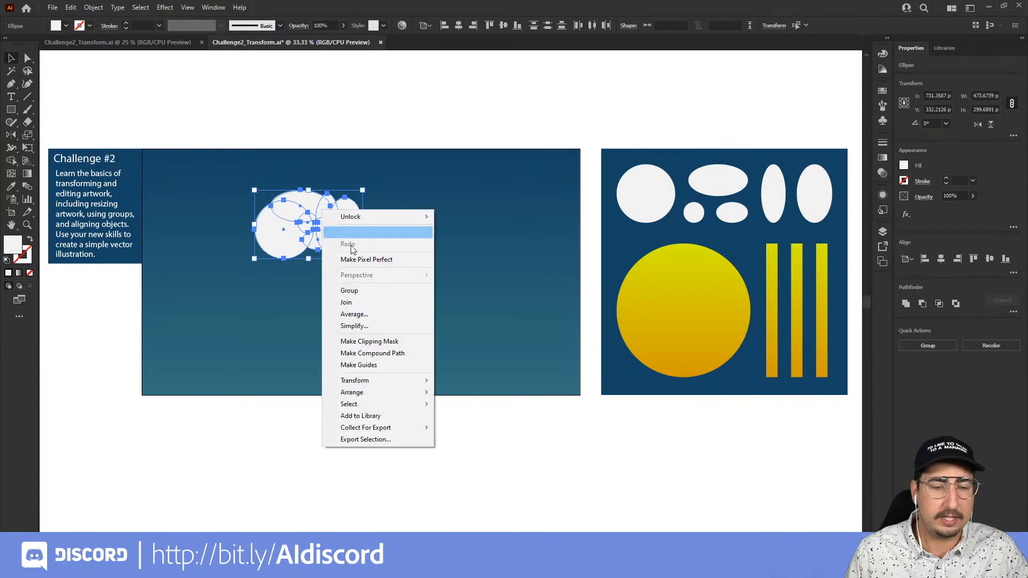
key("Escape")
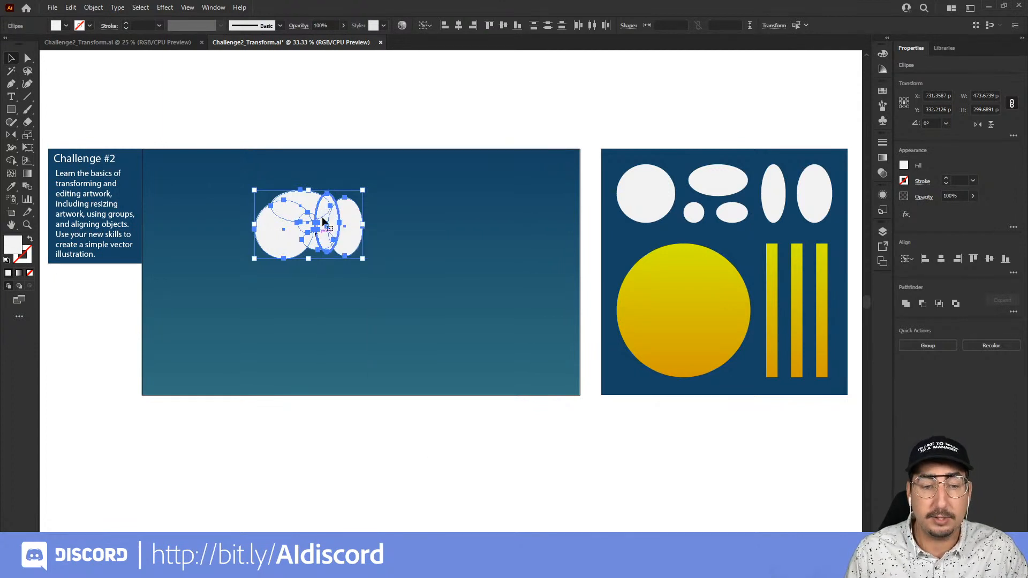
key("ctrl+g")
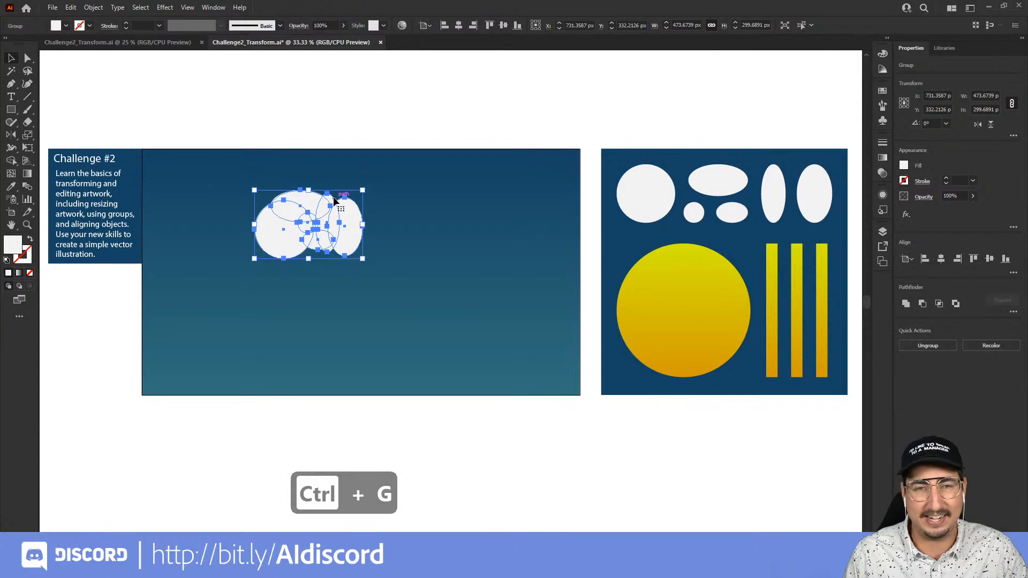
Step: Move the grouped cloud to the upper left area of the gradient artboard and deselect it
left_click(324, 163)
left_click_drag(320, 212, 257, 209)
left_click(313, 190)
left_click(329, 126)
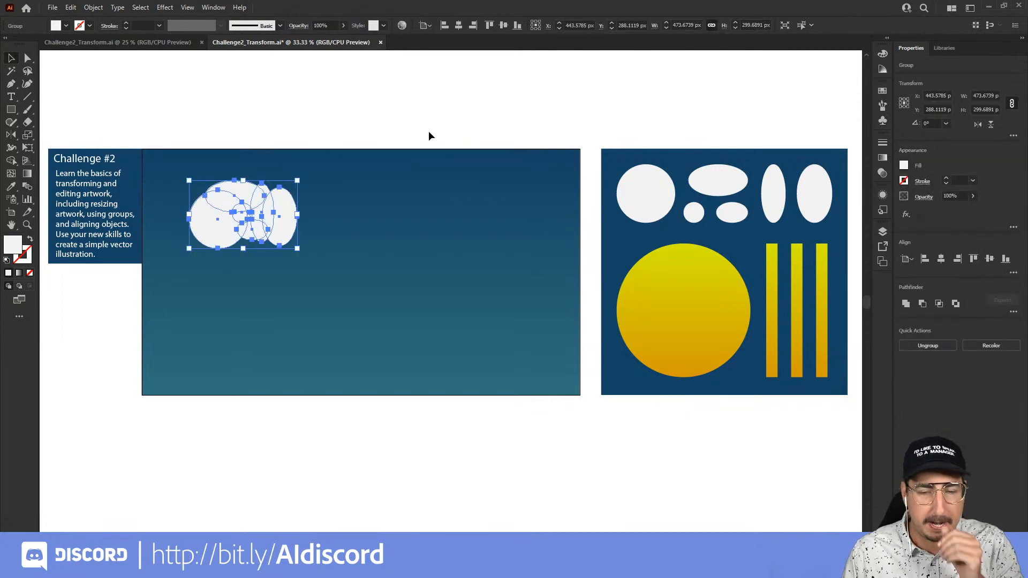
left_click(477, 113)
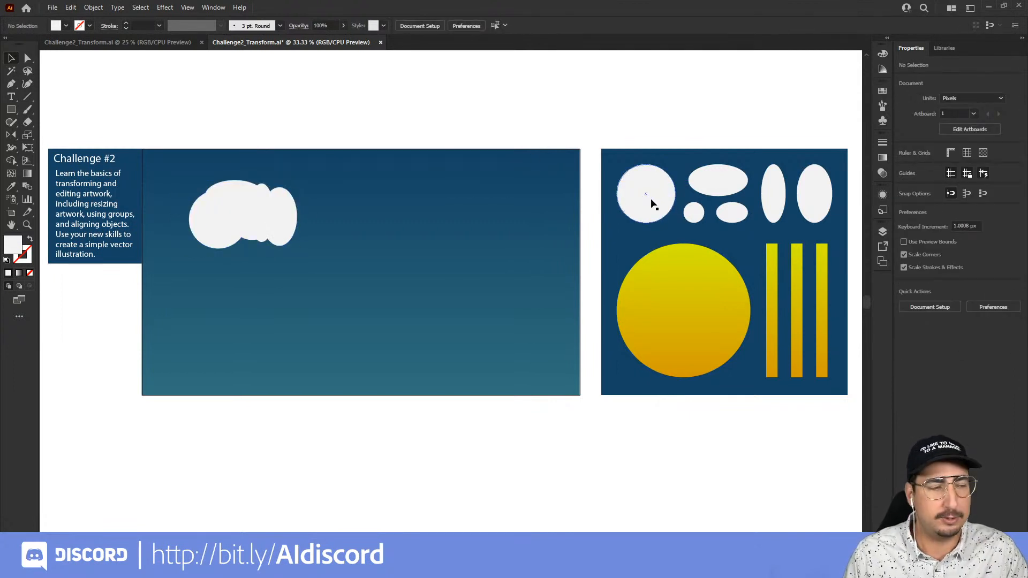
Step: Copy the supplied group of white shapes beside the first cloud on the gradient artboard and bring the copy to the front
left_click_drag(652, 204, 374, 244)
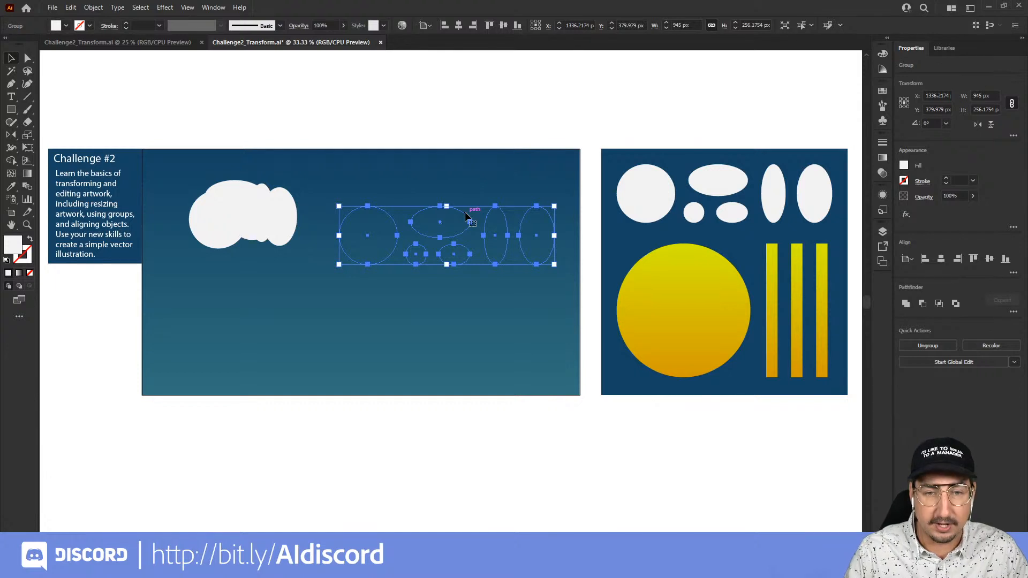
key("ctrl+shift+b")
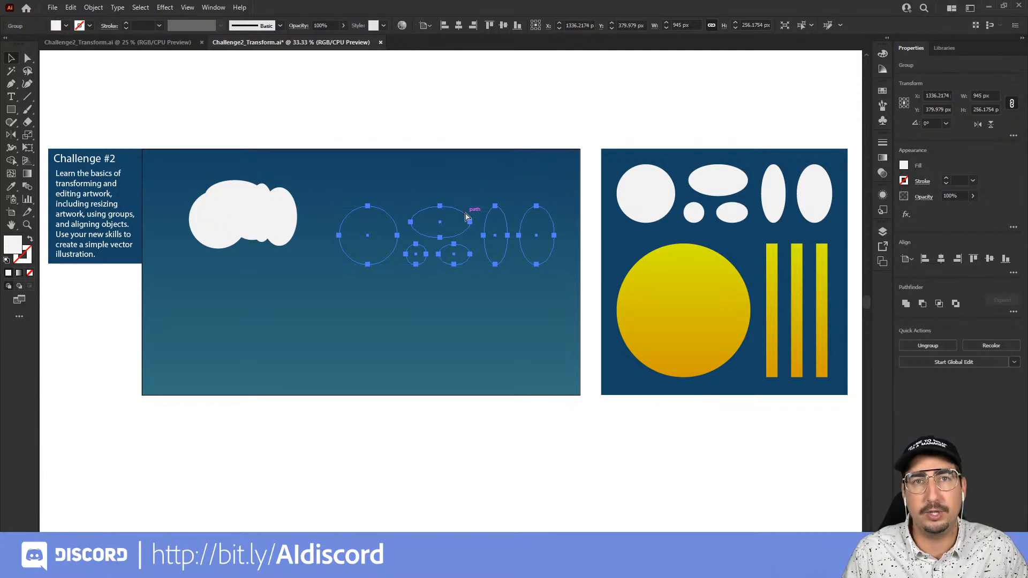
key("ctrl+shift+bracketright")
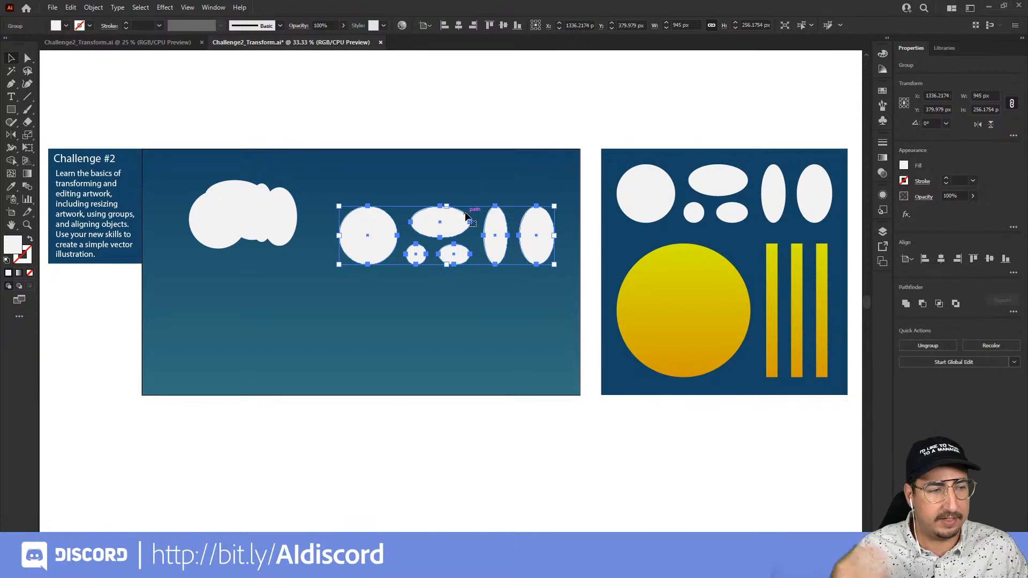
key("ctrl+shift+bracketleft")
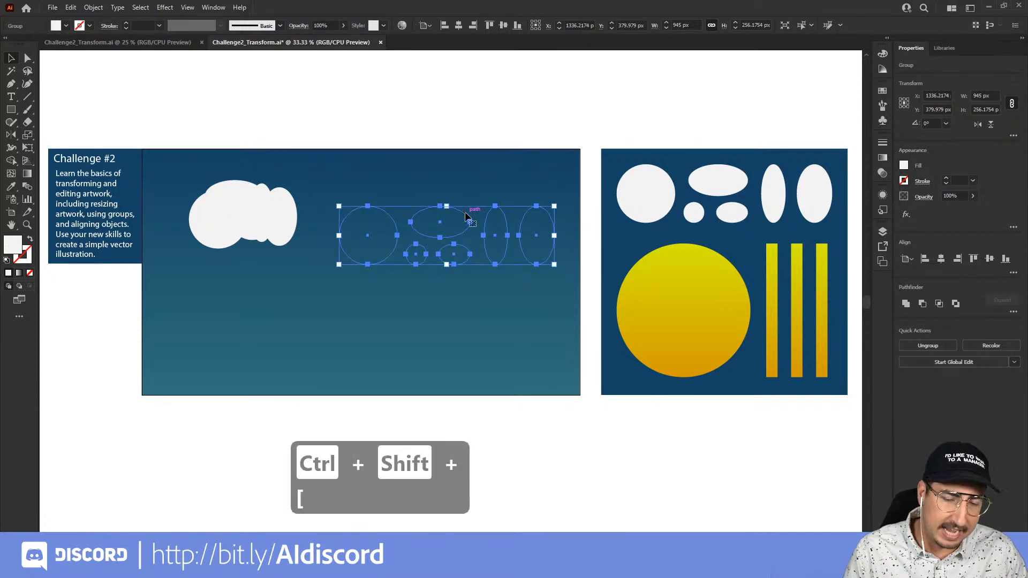
key("ctrl+shift+bracketright")
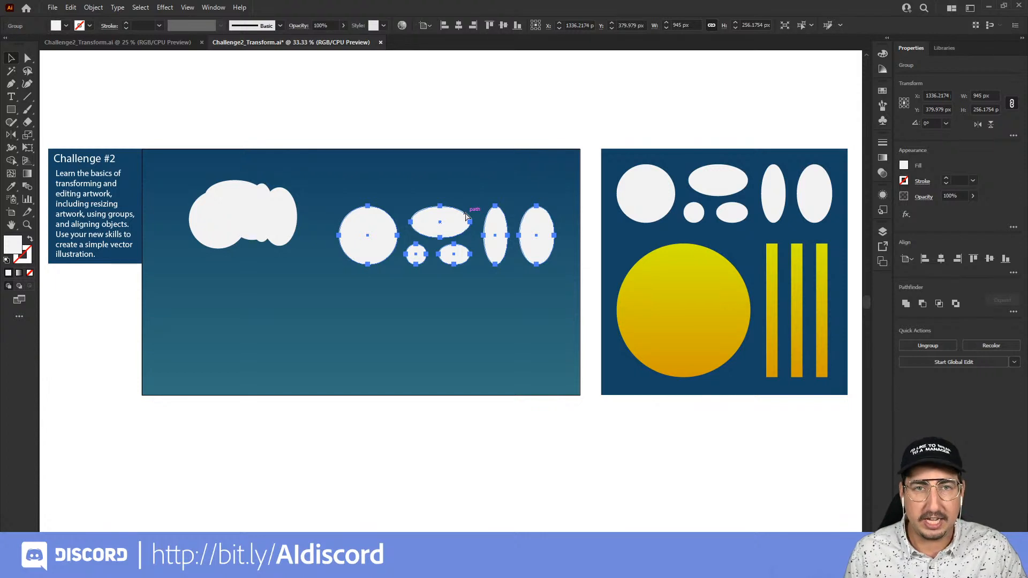
Step: Ungroup the second copy of the white shapes and deselect them
key("ctrl+shift+g")
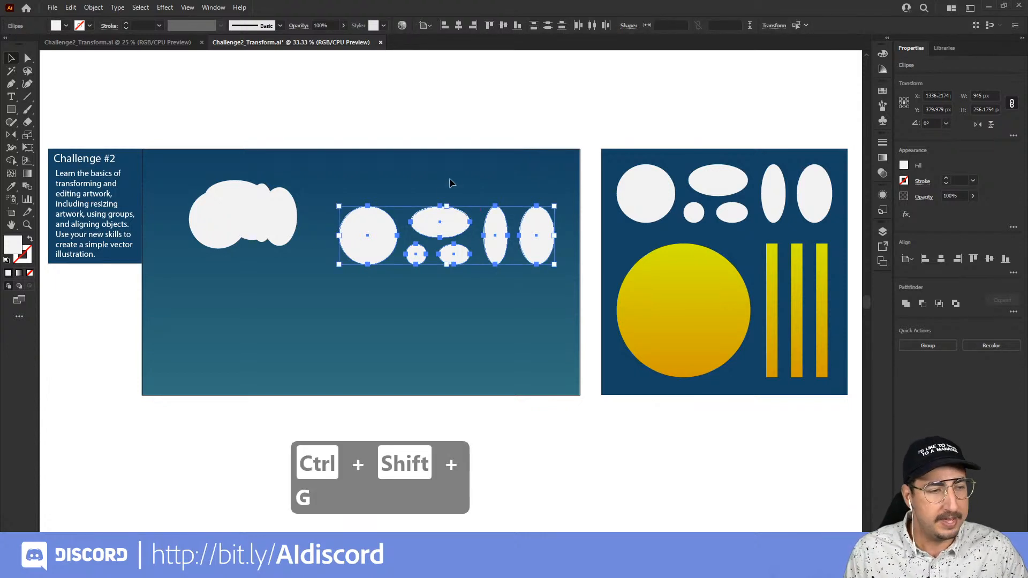
left_click(471, 122)
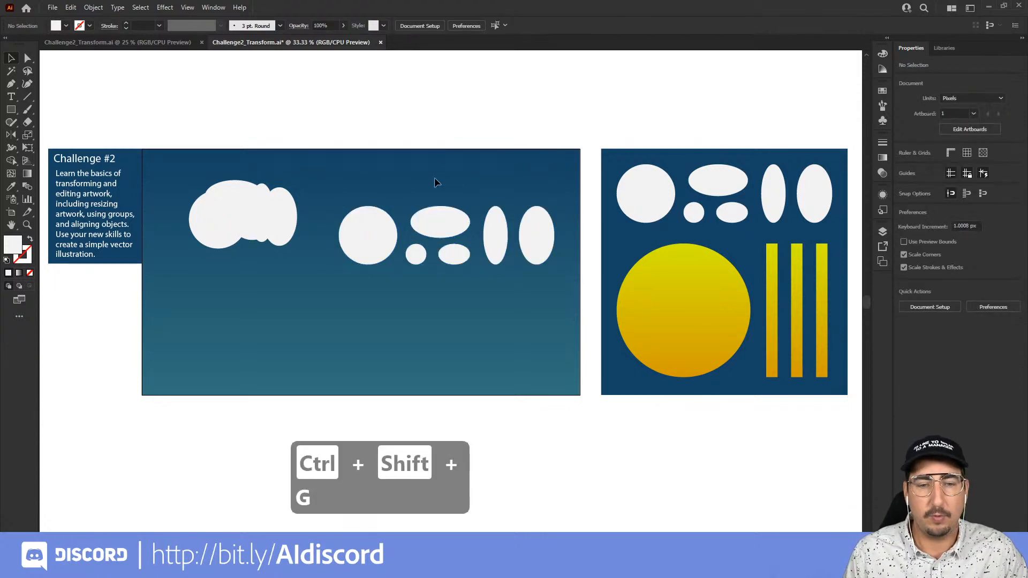
Step: Move the wide ellipse of the second set above the other shapes and delete that set's large circle
key("z")
left_click(466, 245)
left_click(441, 276)
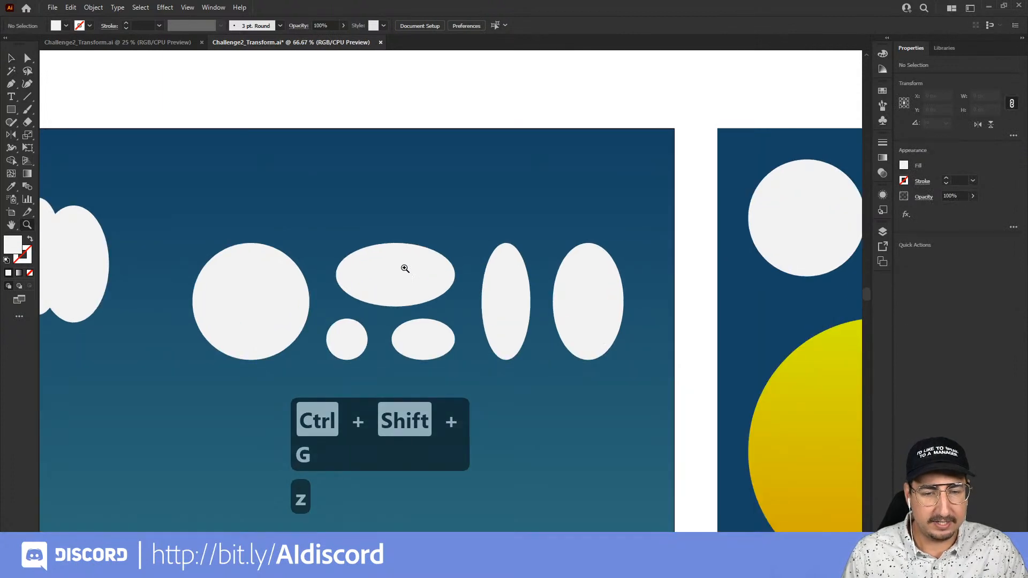
key("v")
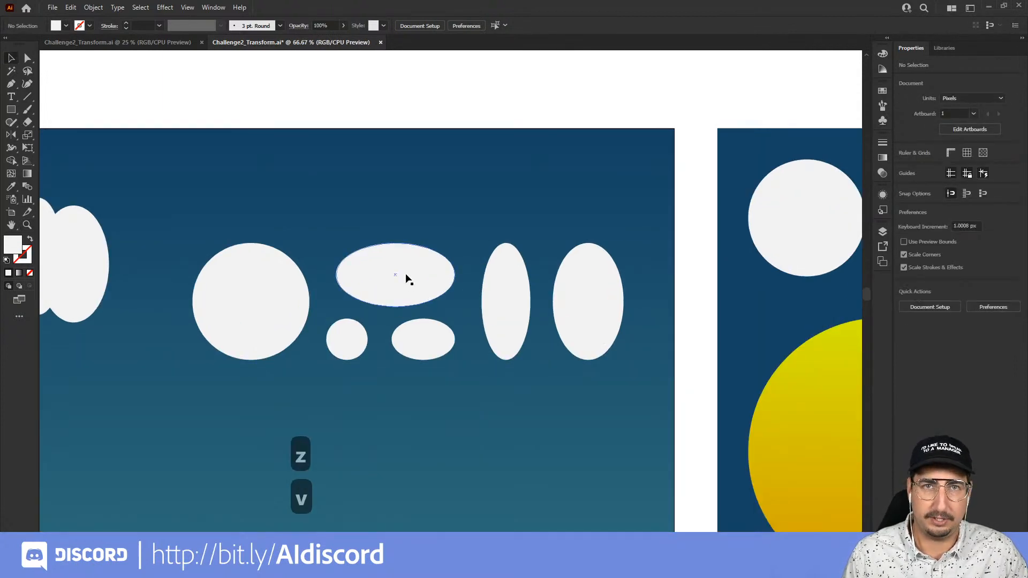
left_click_drag(406, 280, 380, 224)
left_click(280, 277)
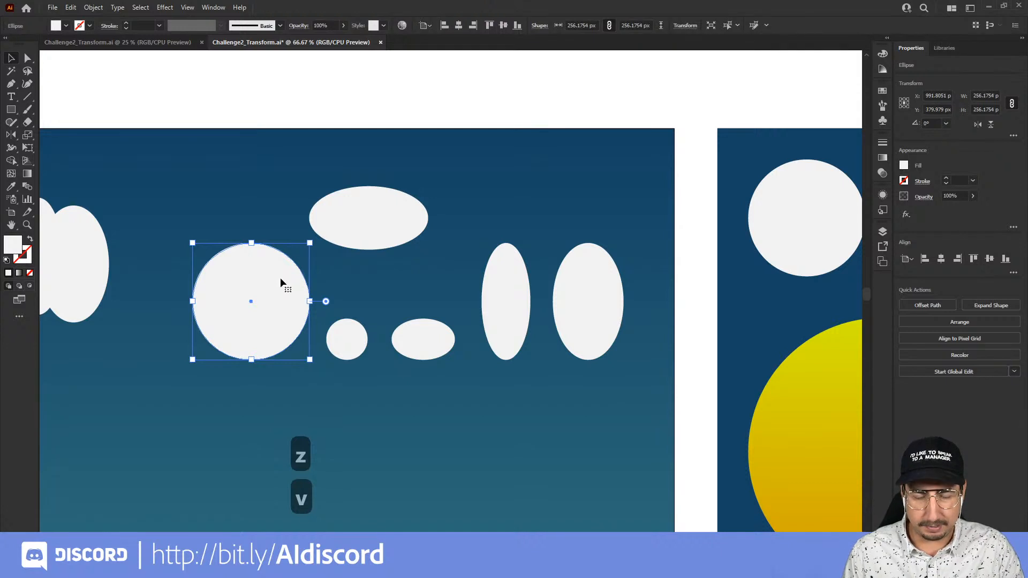
key("BackSpace")
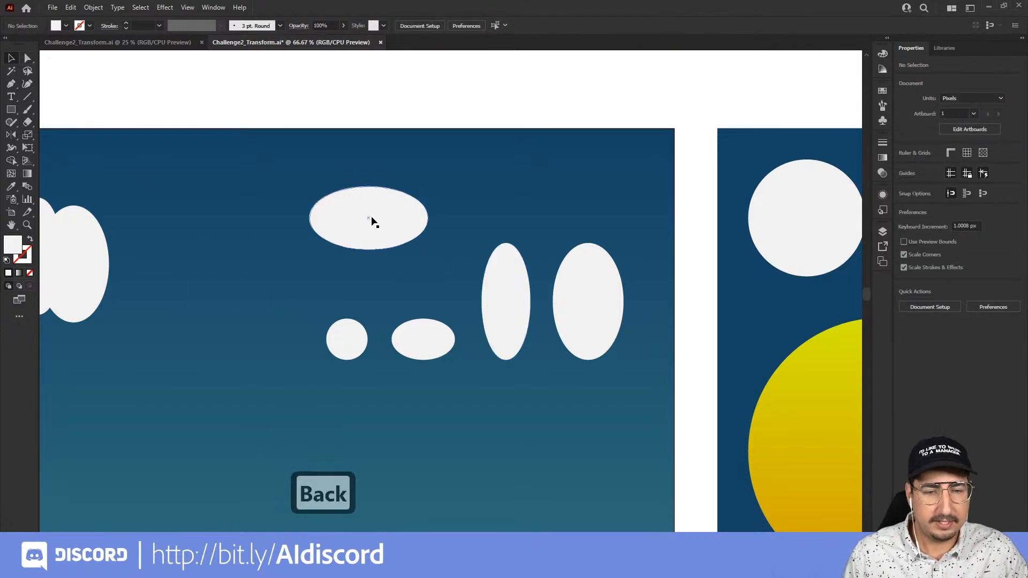
Step: Overlap the wide ellipse, the small ellipse and the small circle to start a second cloud
left_click_drag(373, 221, 312, 254)
left_click_drag(425, 339, 332, 219)
left_click_drag(351, 335, 365, 231)
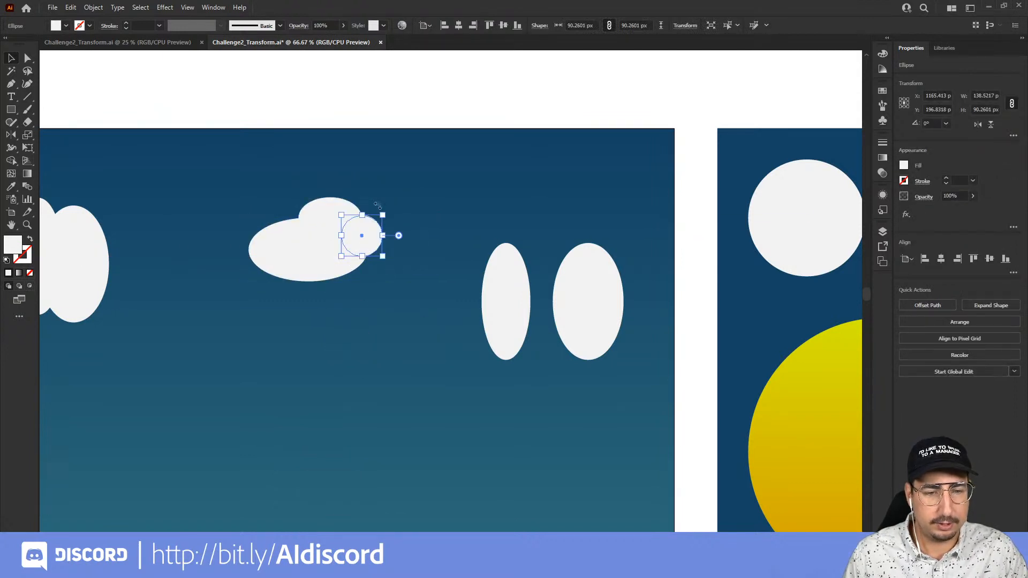
Step: Rotate the narrow upright ellipse 90° clockwise with the Rotate tool so it lies horizontally
left_click(506, 289)
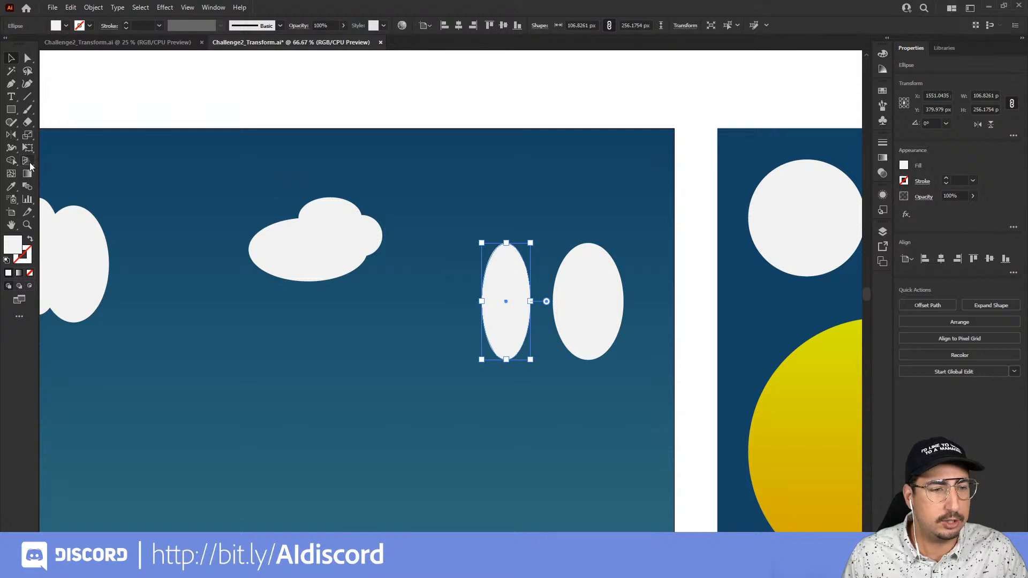
left_click_drag(11, 135, 33, 138)
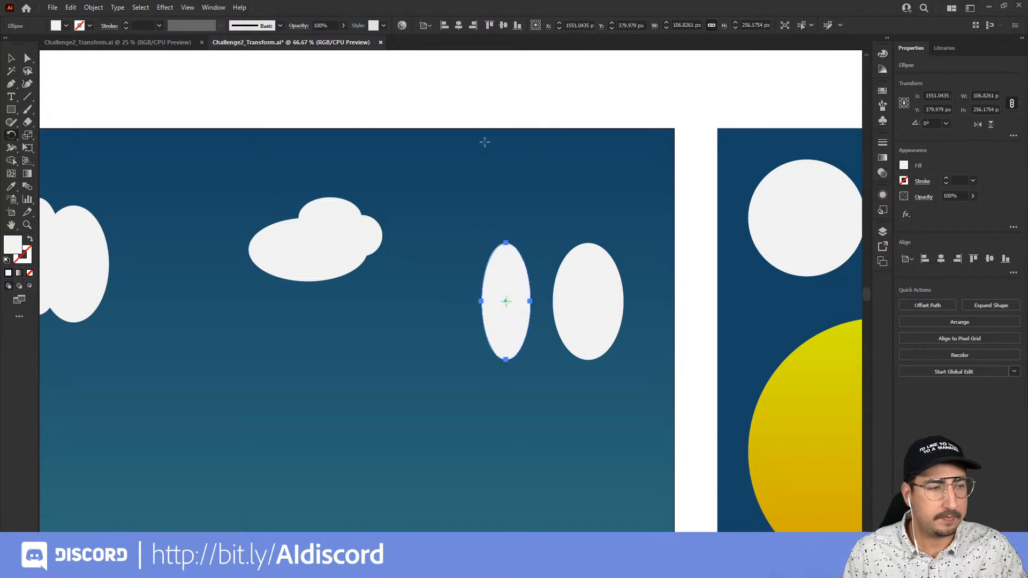
left_click_drag(396, 125, 576, 235)
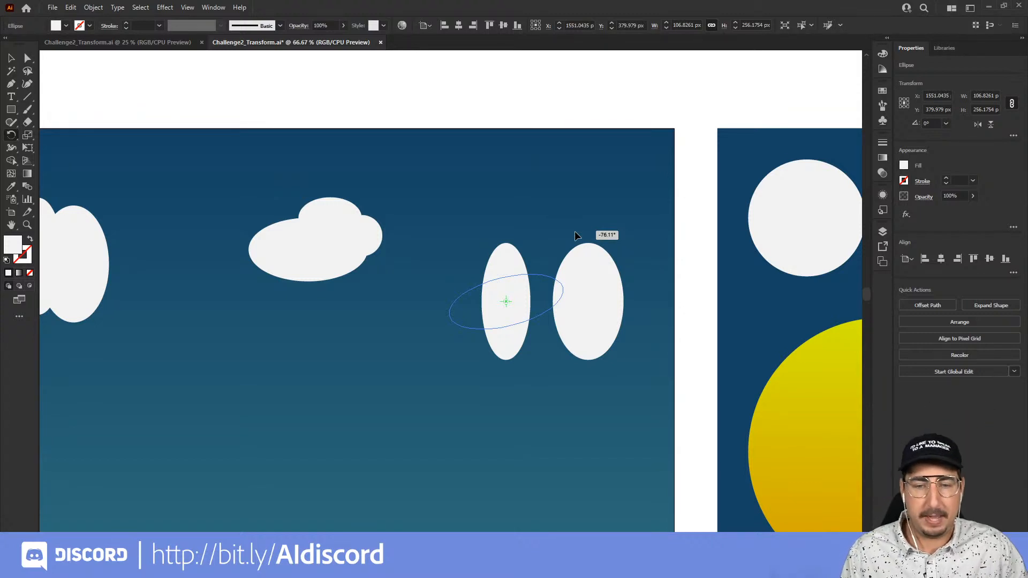
left_click_drag(576, 235, 700, 235)
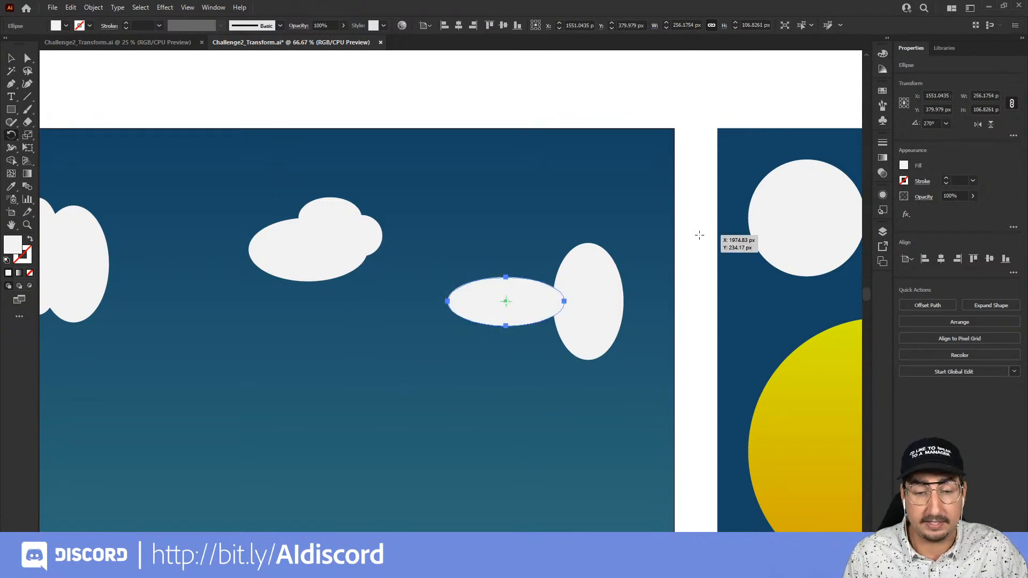
Step: Move the rotated narrow ellipse against the lower right side of the second cloud and deselect it
key("v")
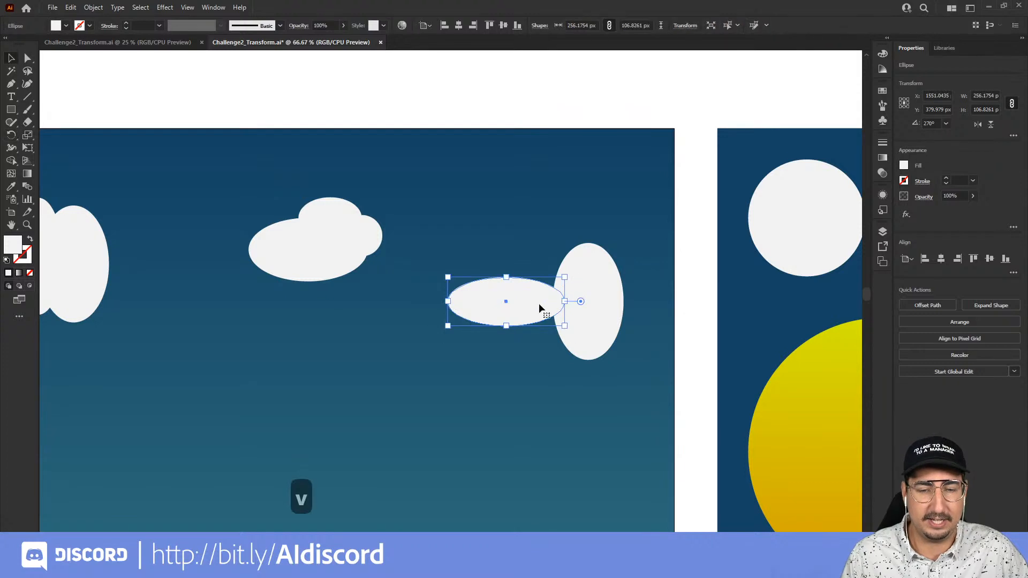
left_click_drag(535, 308, 413, 258)
left_click(687, 252)
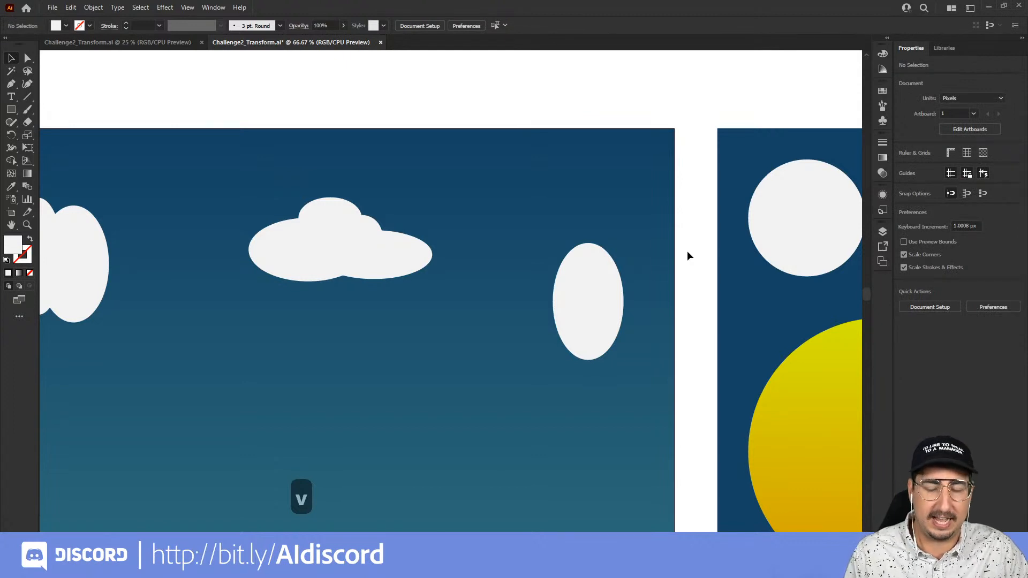
Step: Rotate the remaining upright ellipse 90° with the Rotate tool, previewing a 45° angle before applying
left_click(576, 291)
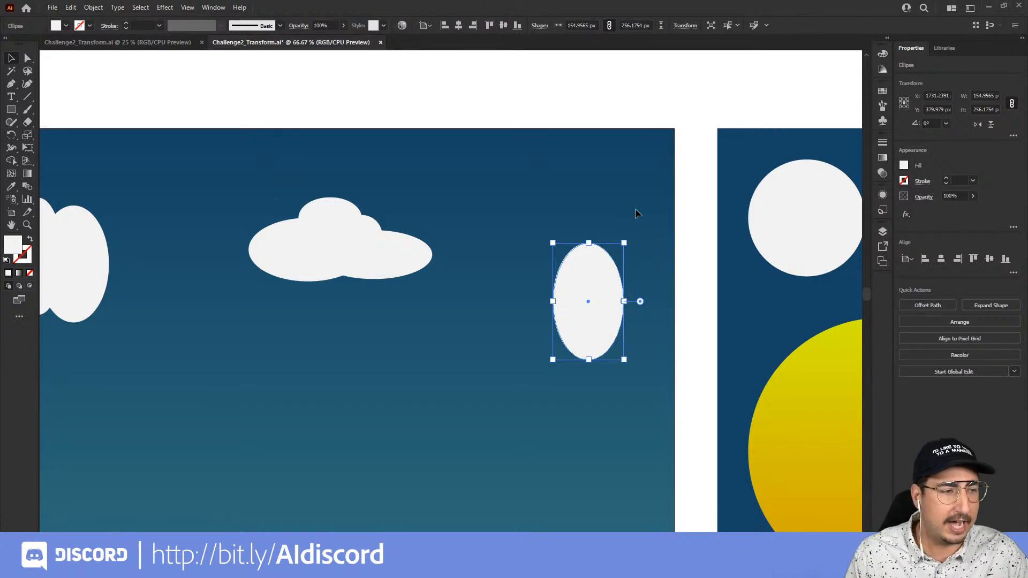
left_click(15, 136)
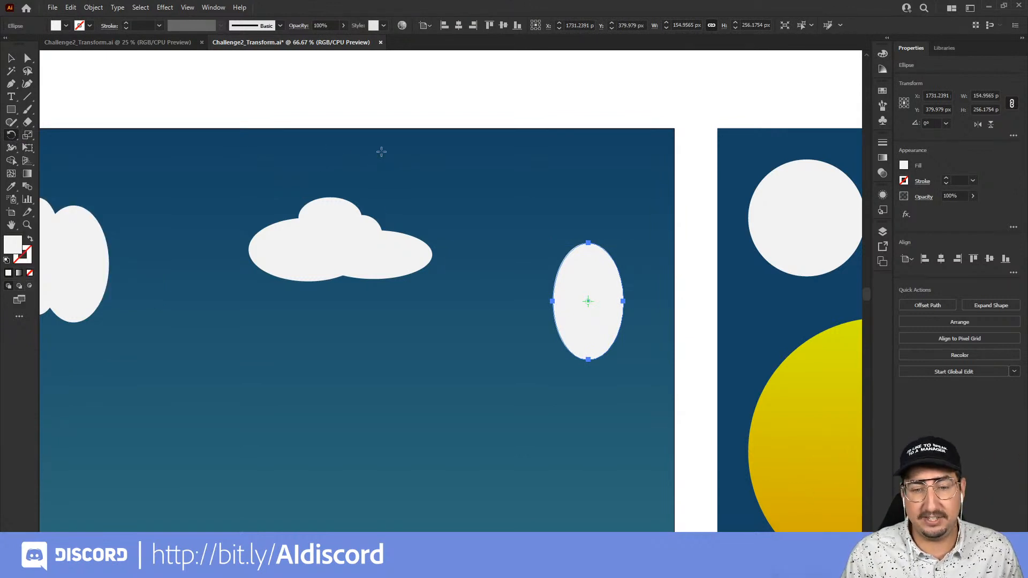
key("Return")
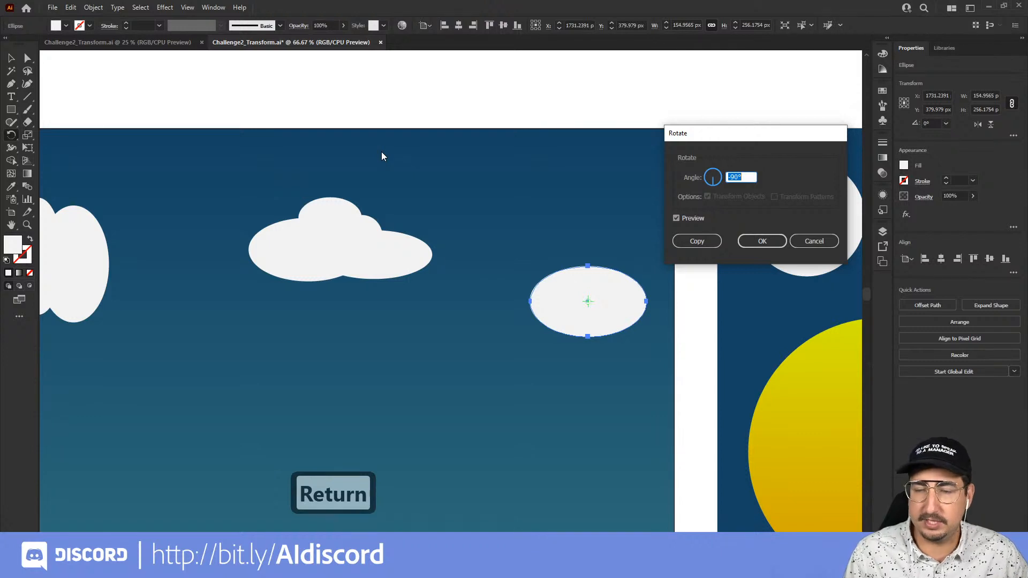
left_click_drag(715, 134, 468, 89)
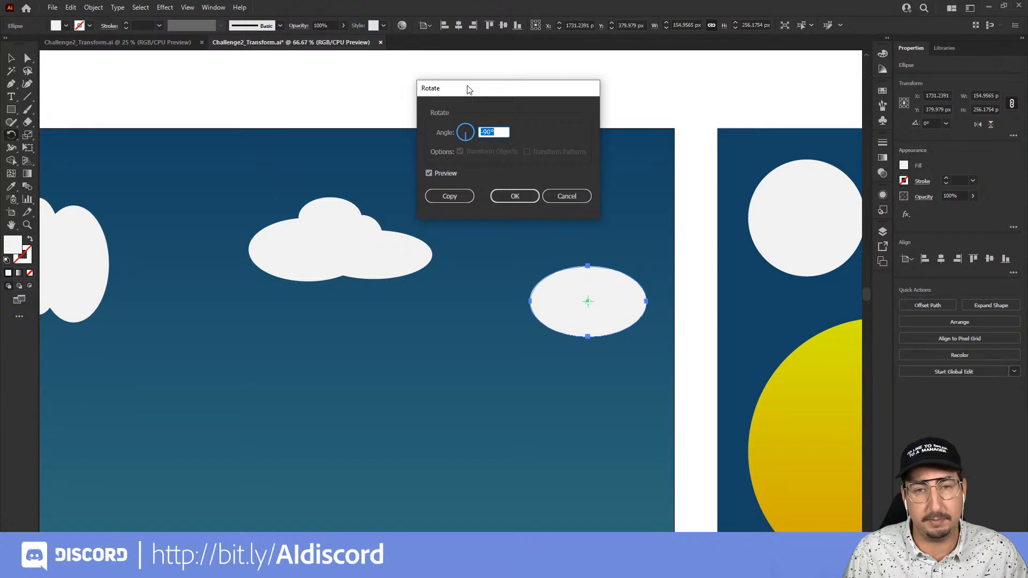
type("45")
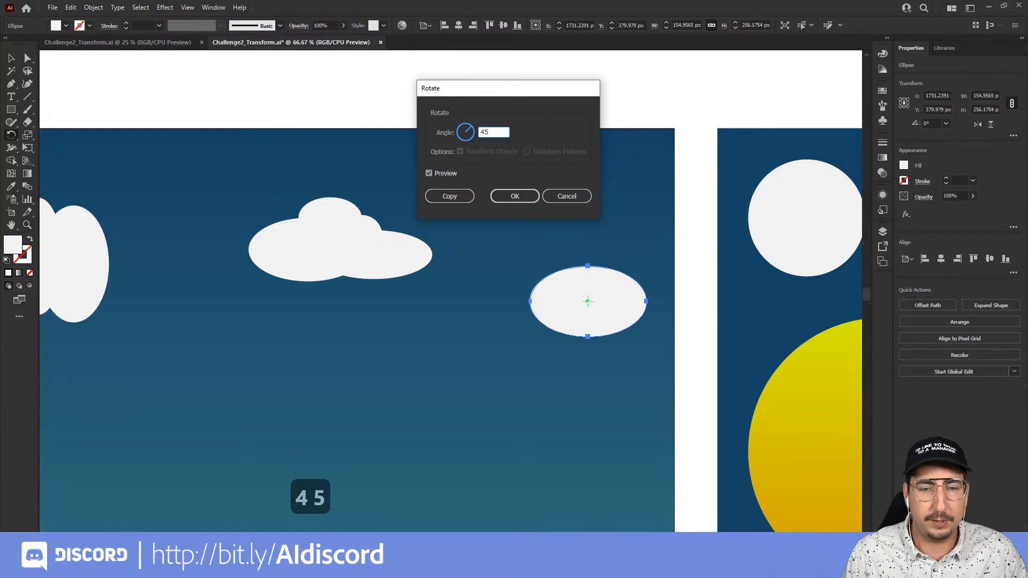
left_click(444, 168)
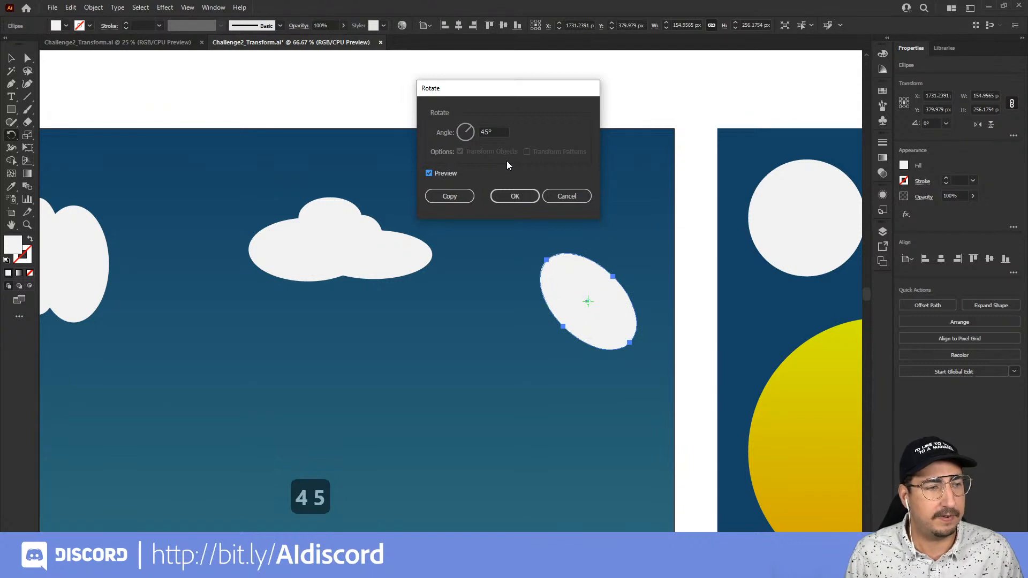
key("Tab")
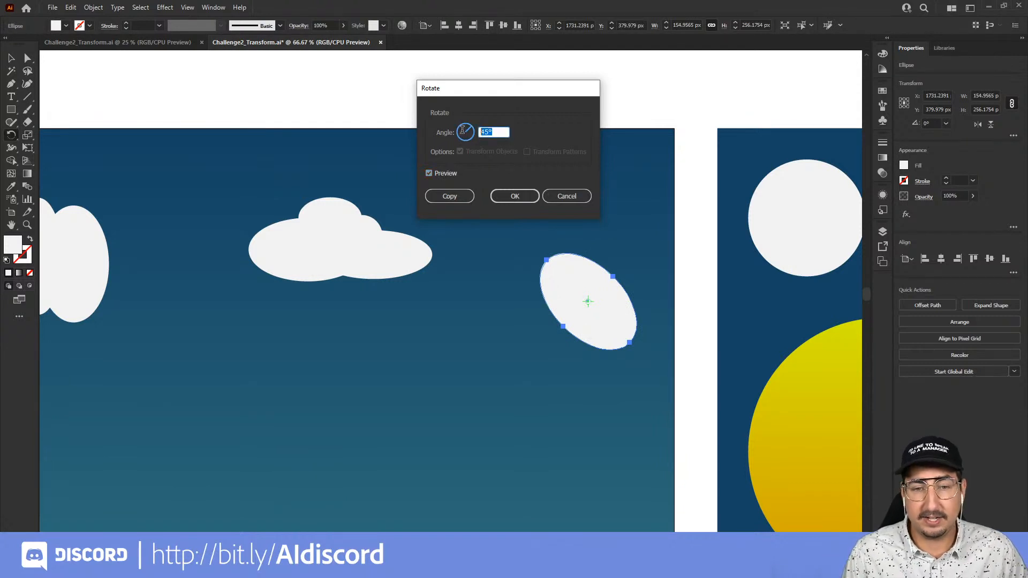
type("90")
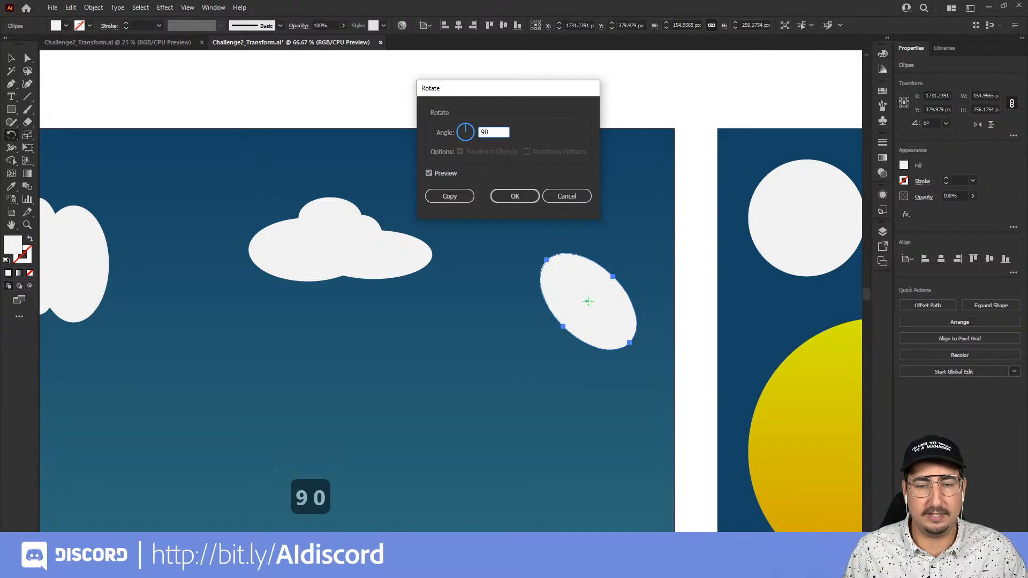
key("Tab")
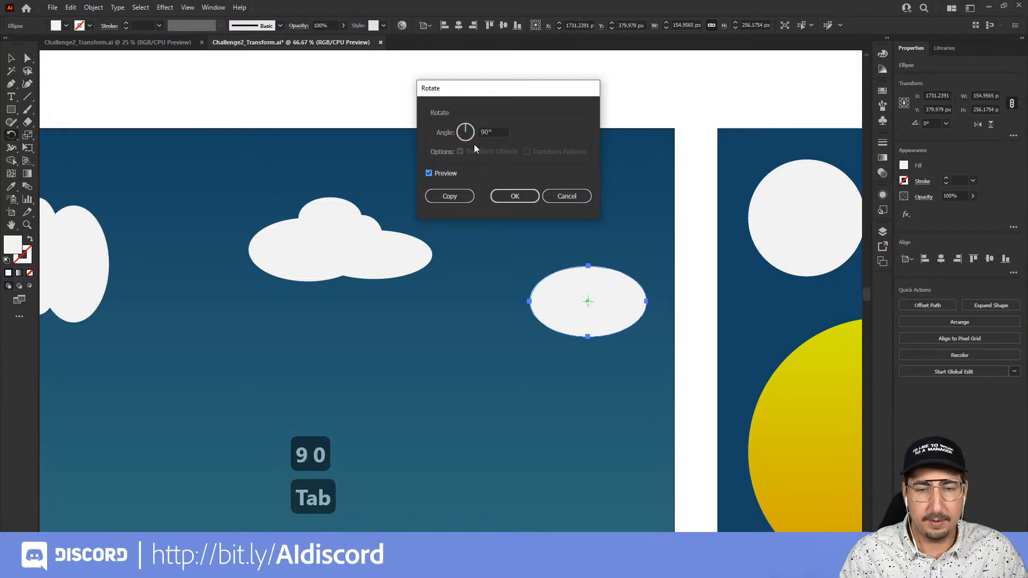
left_click(504, 190)
Step: Move the rotated ellipse onto the upper right part of the second cloud and shrink it slightly from its upper-left corner
key("v")
left_click_drag(575, 283, 356, 219)
left_click(463, 112)
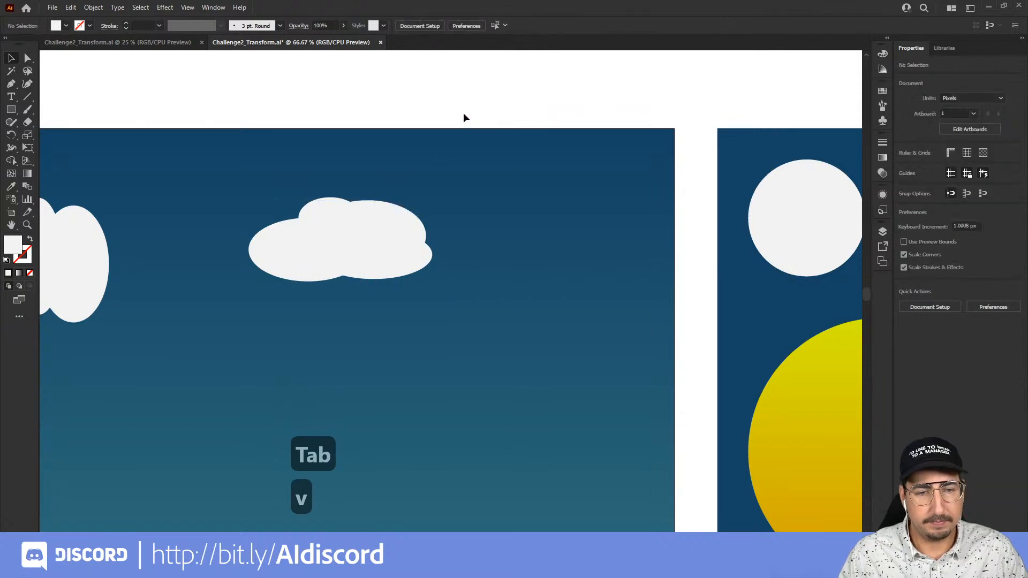
left_click(386, 221)
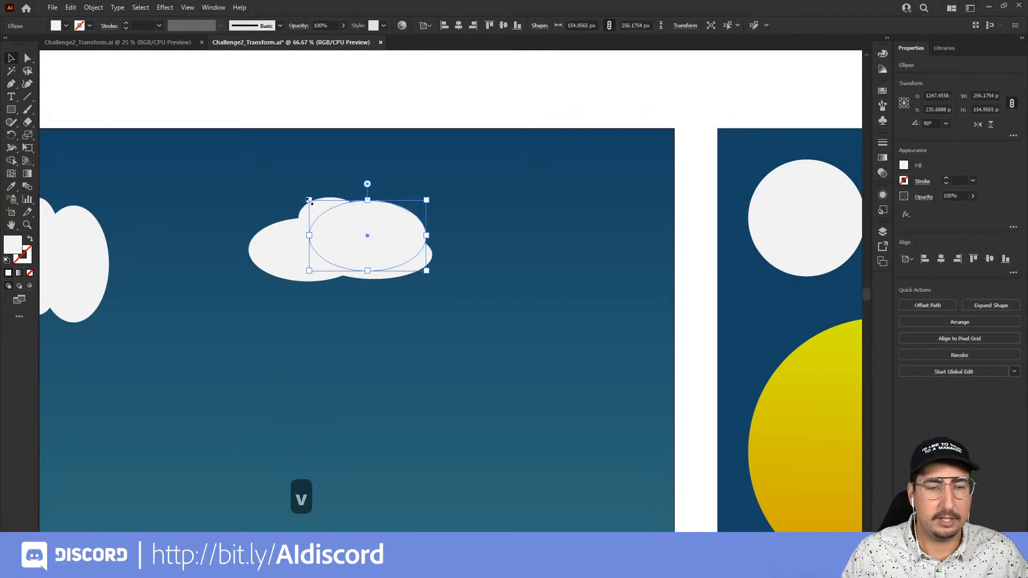
left_click_drag(309, 200, 328, 209)
left_click(461, 101)
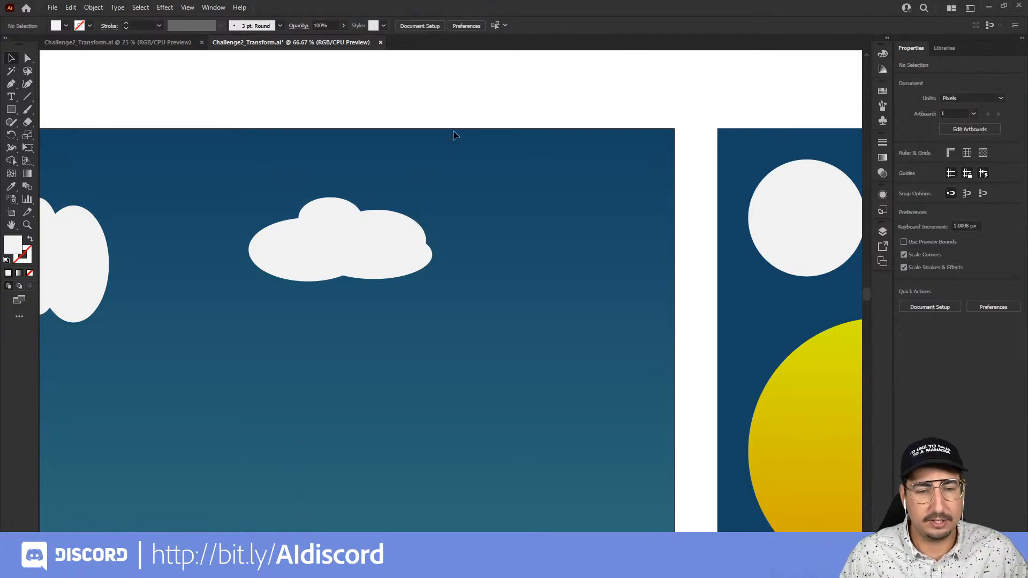
Step: Nudge the shrunken ellipse slightly up and left, and shift the narrow lower ellipse slightly right to widen the cloud's base
left_click_drag(409, 229, 406, 226)
left_click(473, 101)
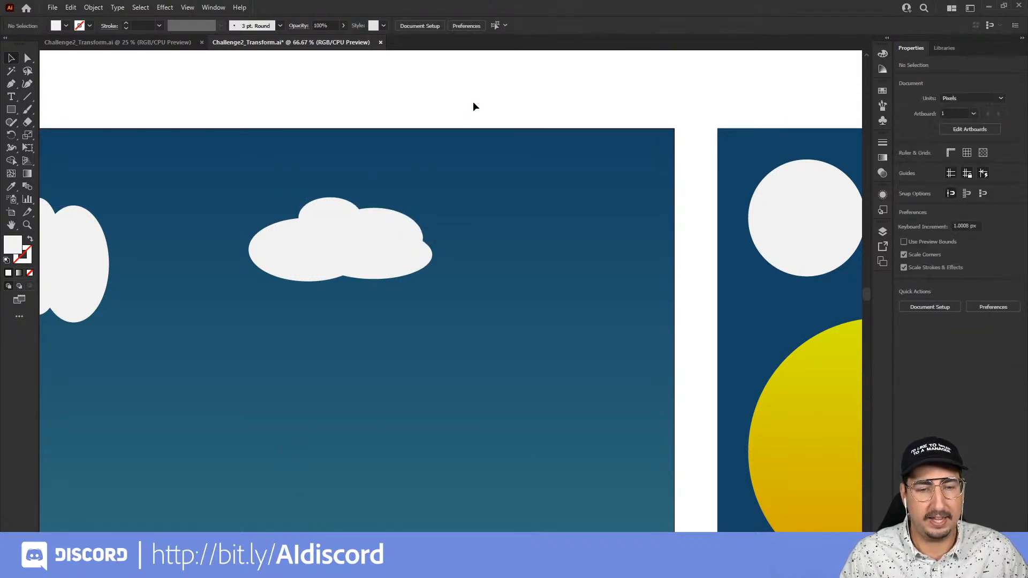
mouse_move(423, 267)
left_mouse_down()
mouse_move(435, 254)
mouse_move(424, 256)
left_mouse_up()
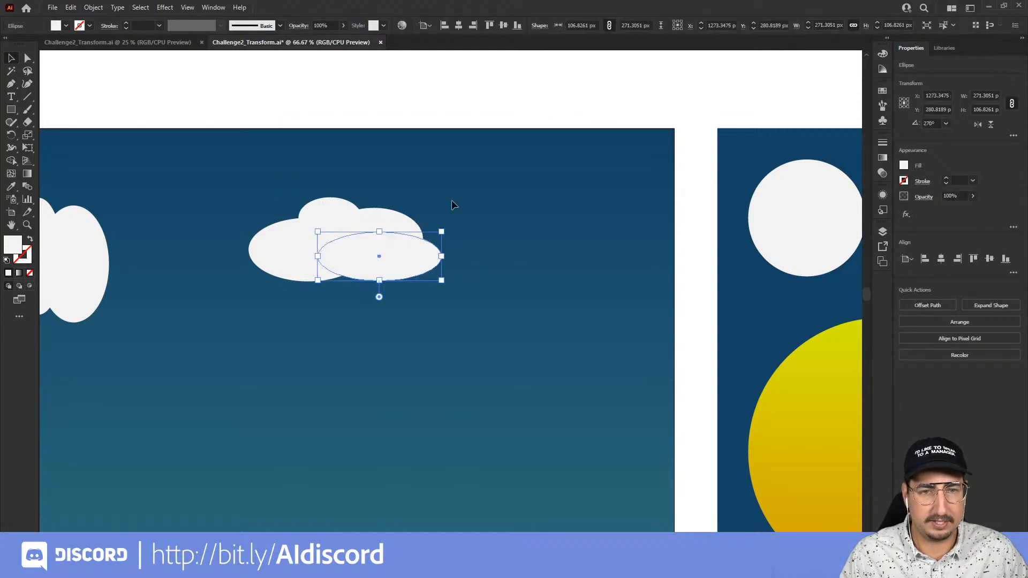
left_click(477, 125)
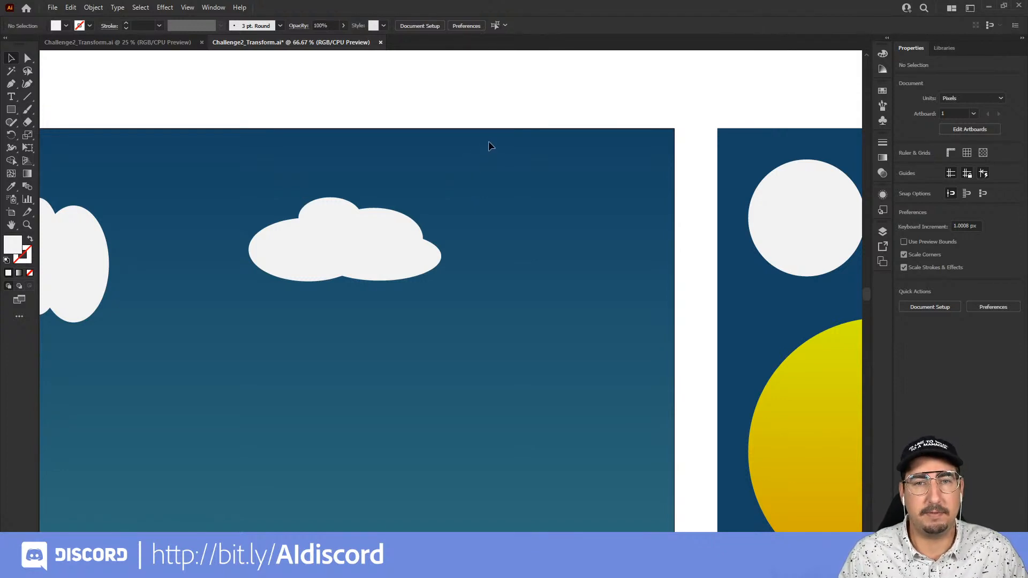
Step: Select all shapes of the second cloud, group them and deselect the group
left_click_drag(494, 146, 223, 330)
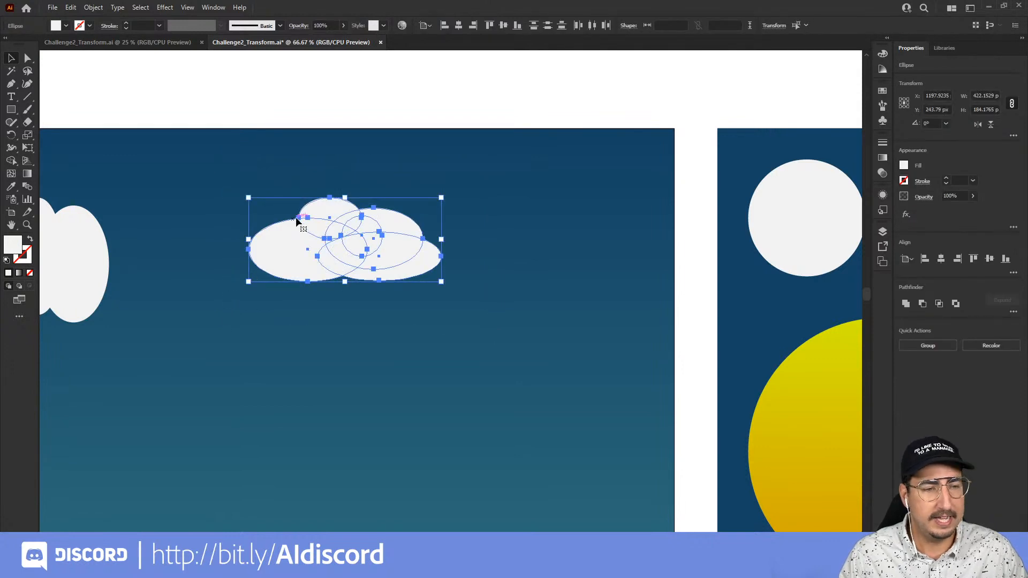
right_click(323, 228)
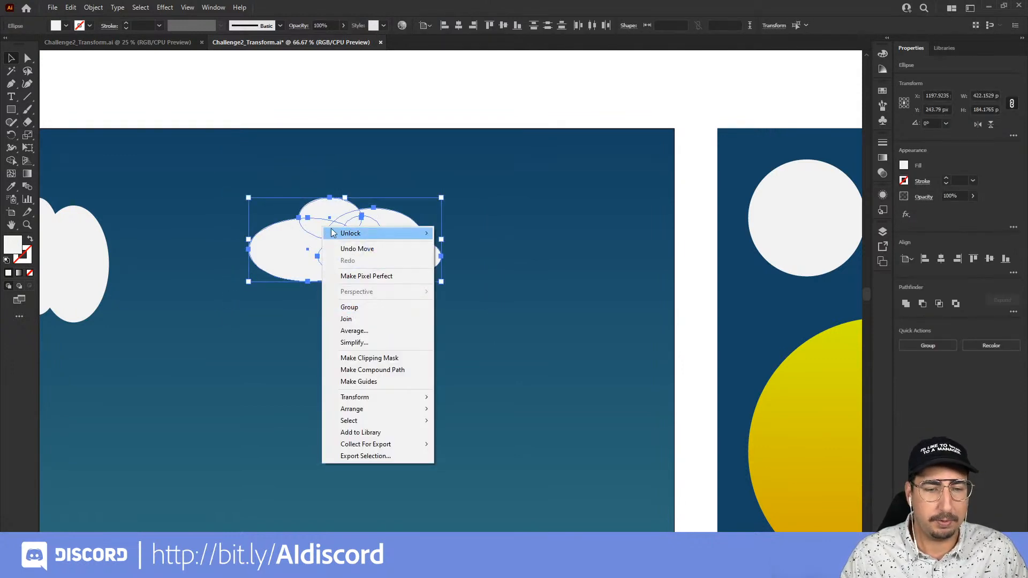
left_click(317, 215)
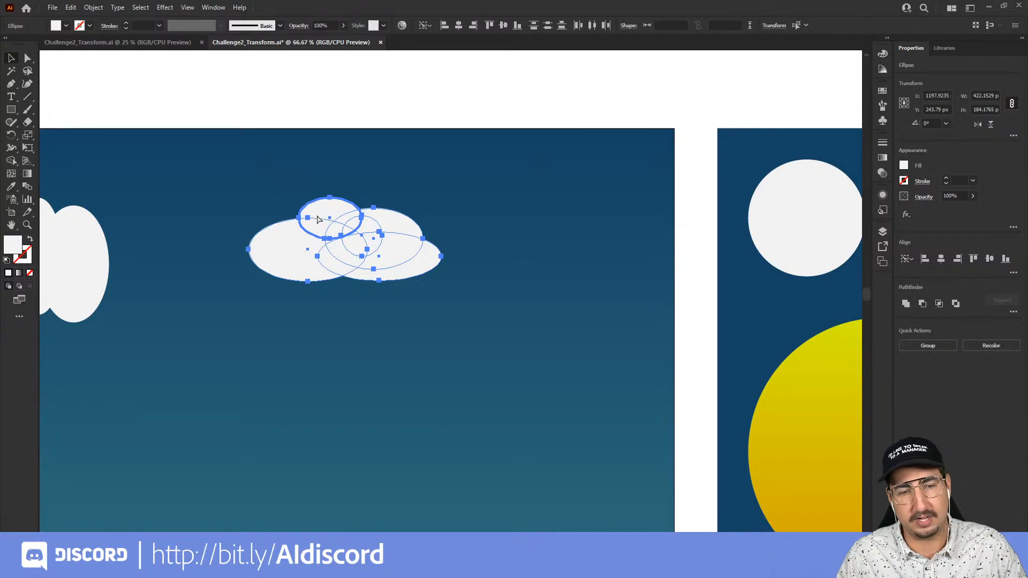
key("ctrl+g")
left_click(369, 145)
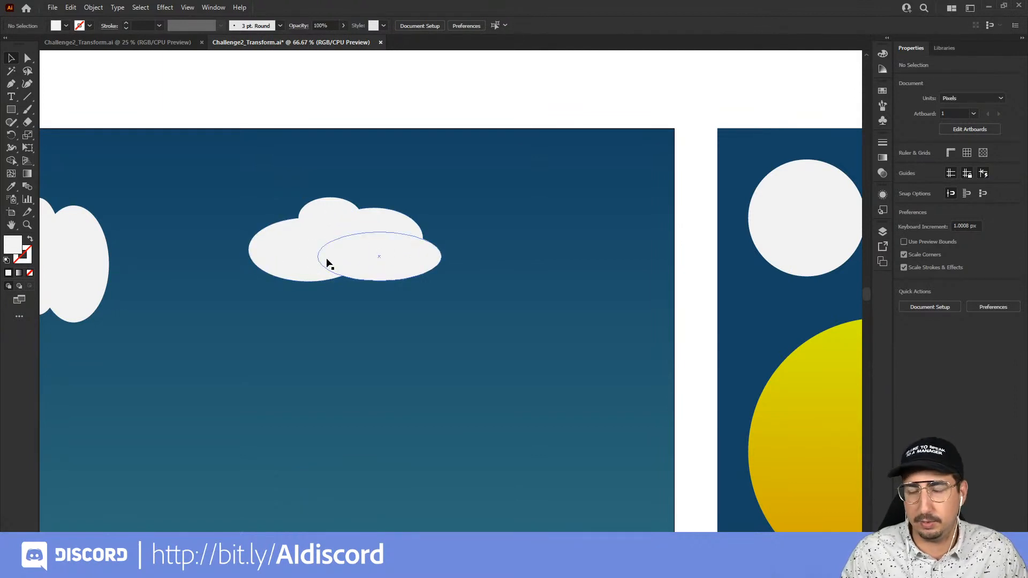
Step: Duplicate the grouped cloud toward the artboard's upper right corner and reflect the copy across the vertical axis
left_click_drag(316, 263, 525, 209)
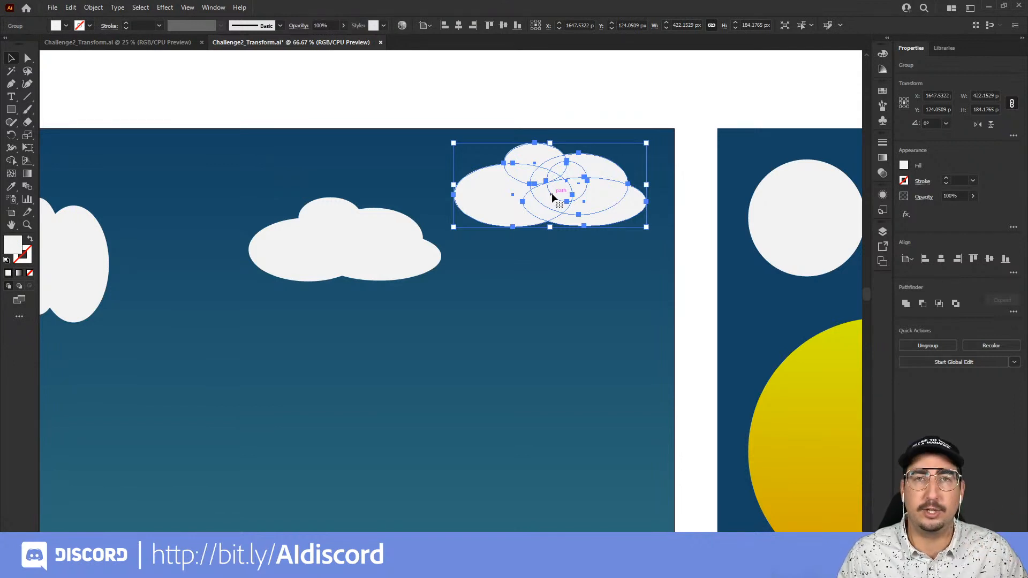
right_click(538, 179)
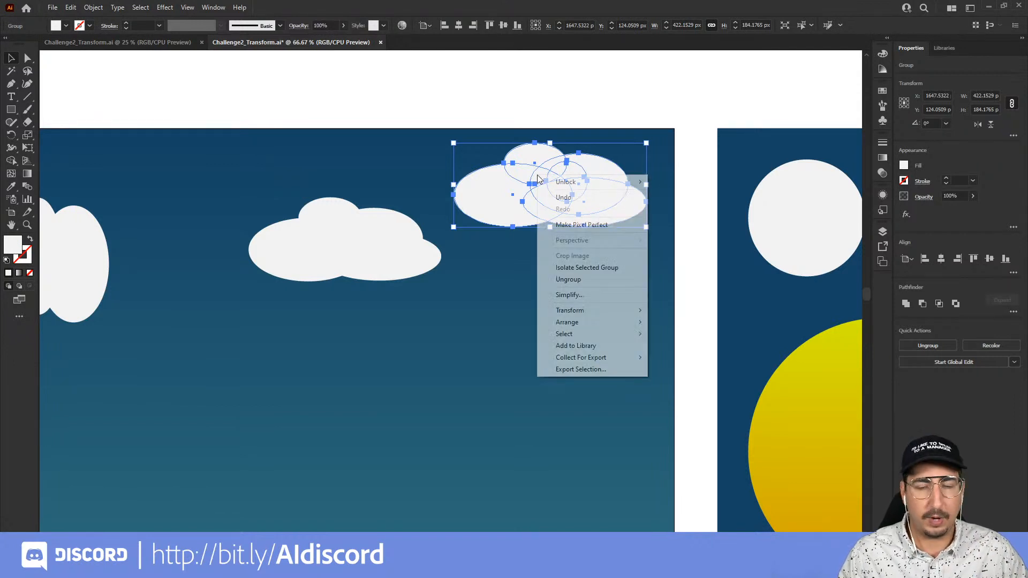
mouse_move(606, 315)
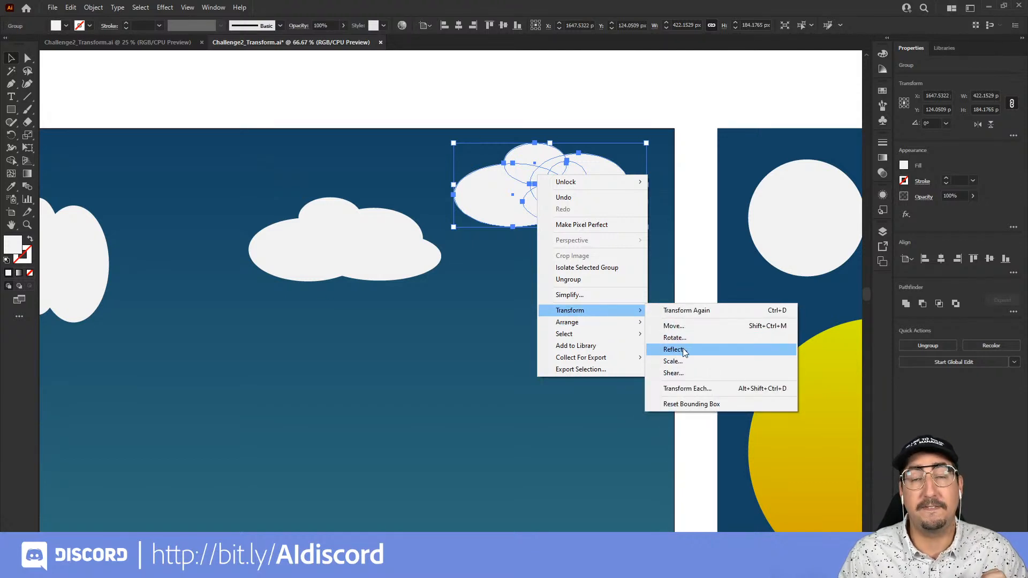
left_click(683, 349)
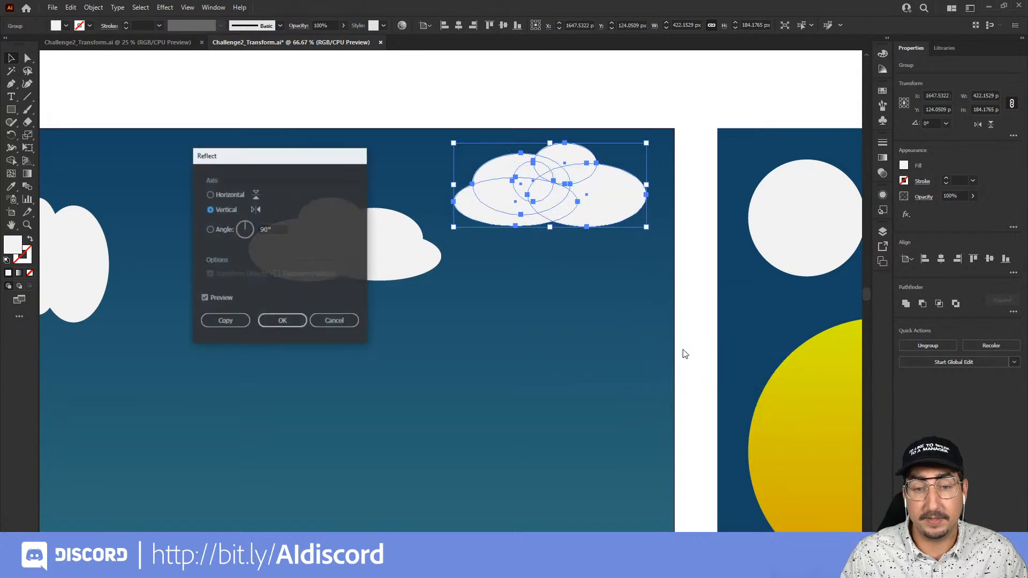
left_click(229, 198)
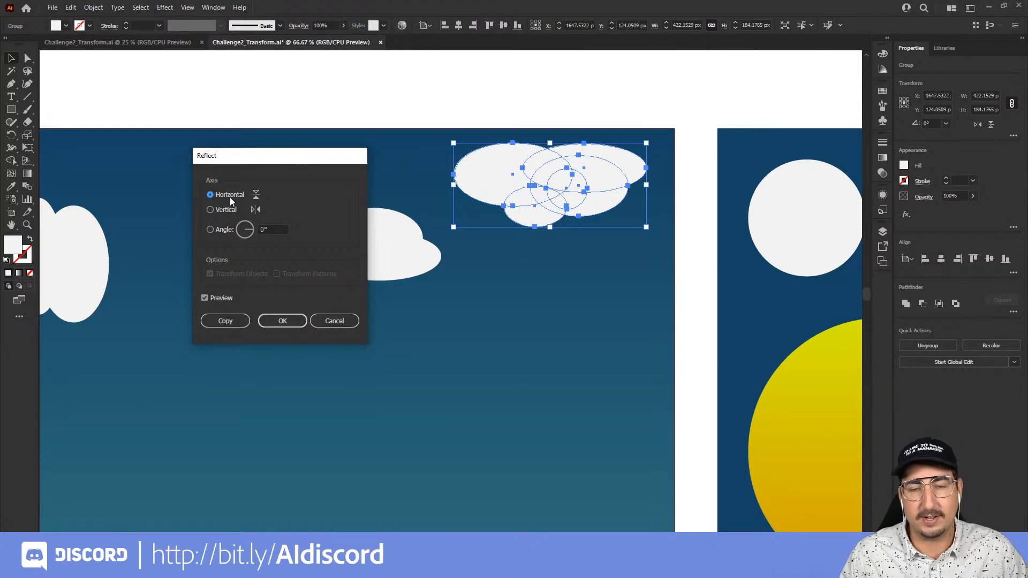
left_click(227, 206)
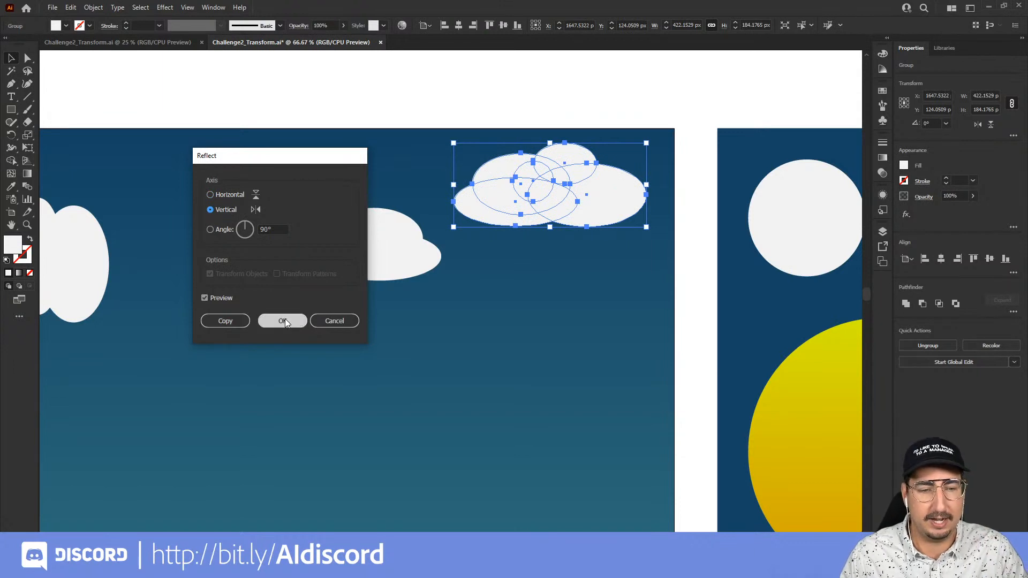
left_click(271, 320)
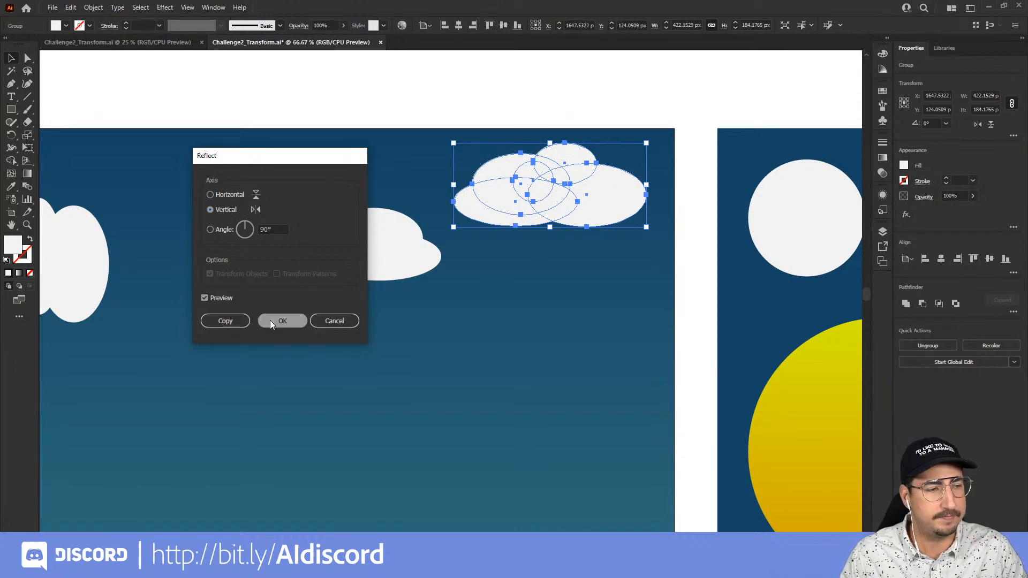
Step: Move the bulky first cloud off the artboard above and place the reflected cloud in its spot on the artboard's left side
left_click_drag(577, 221, 357, 330)
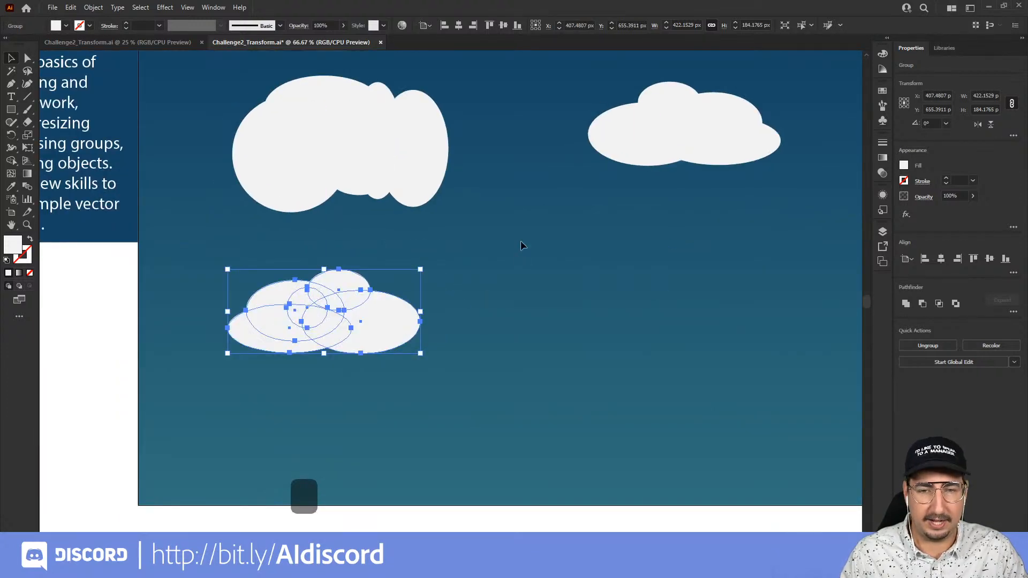
left_click(326, 166)
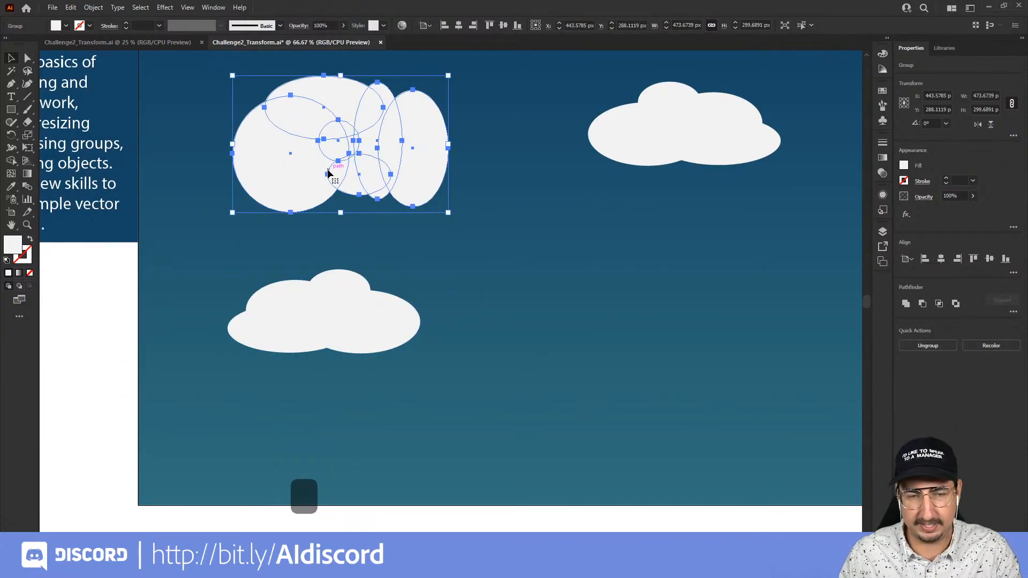
left_click_drag(338, 234, 334, 405)
left_click_drag(349, 316, 278, 101)
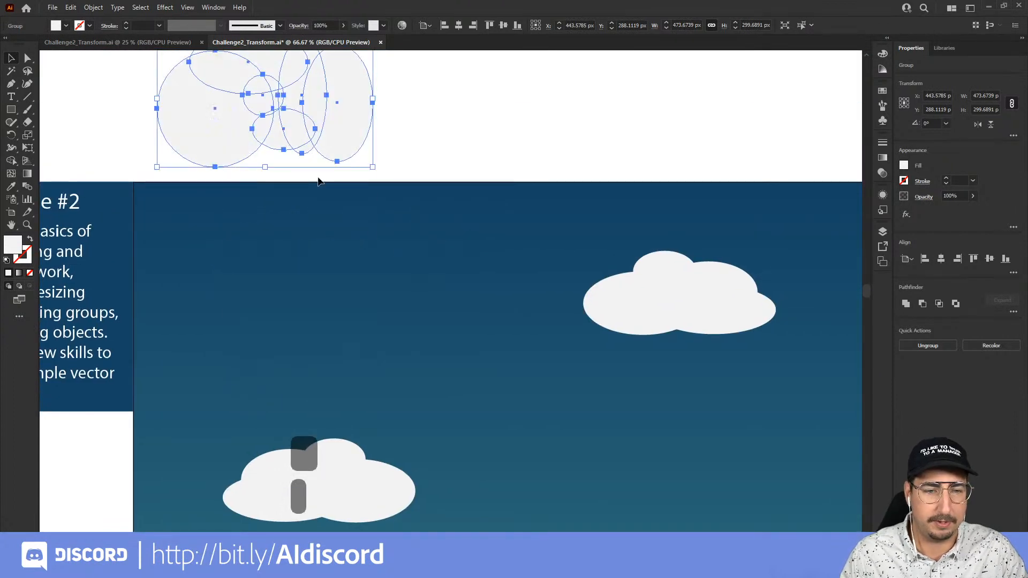
left_click_drag(467, 346, 444, 219)
left_click_drag(370, 358, 386, 235)
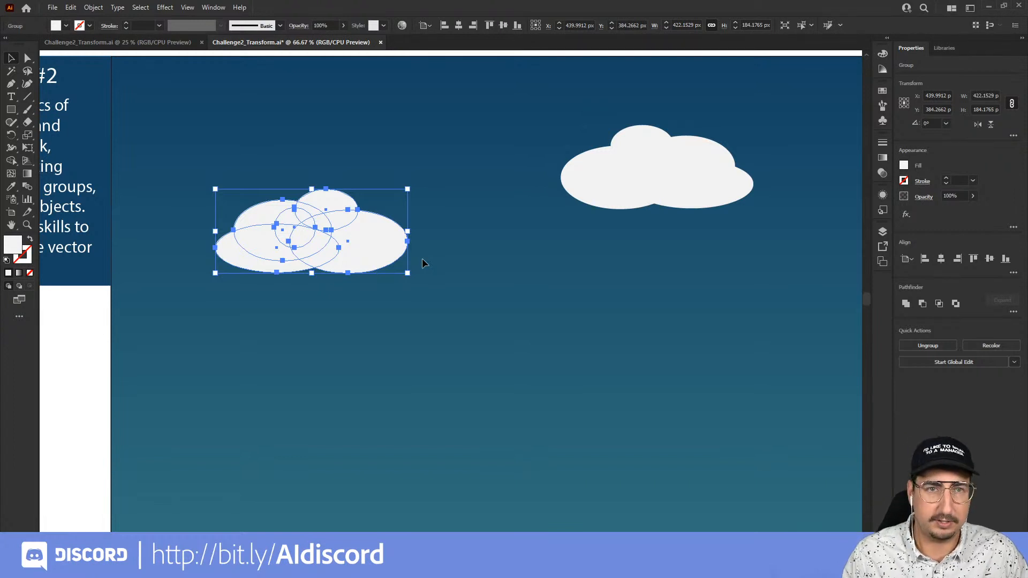
Step: Shear both clouds on the artboard together horizontally so their tops lean slightly to the right, and deselect them
left_click(639, 175, "shift")
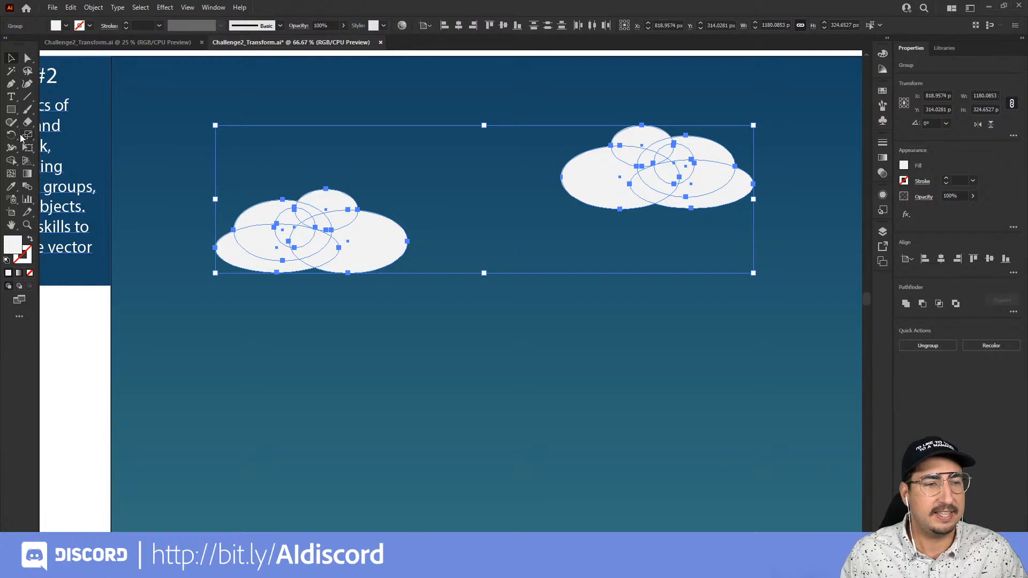
left_click(12, 136)
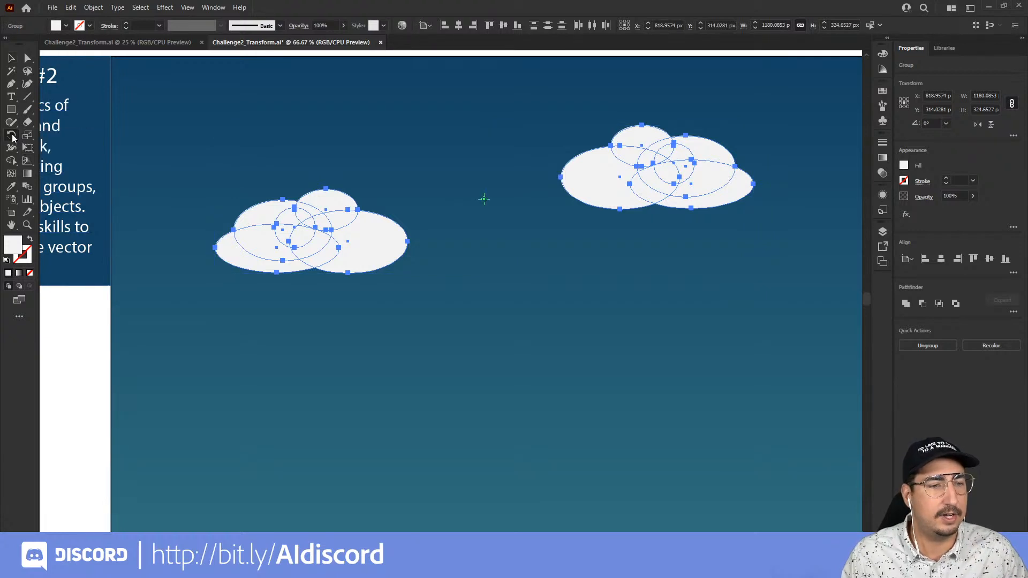
left_click(29, 137)
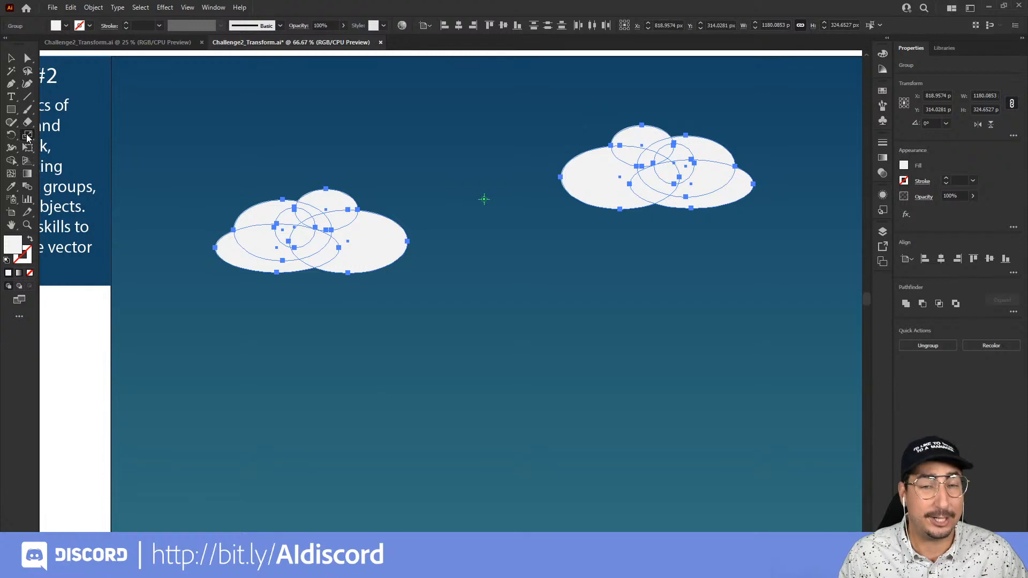
left_click(28, 138)
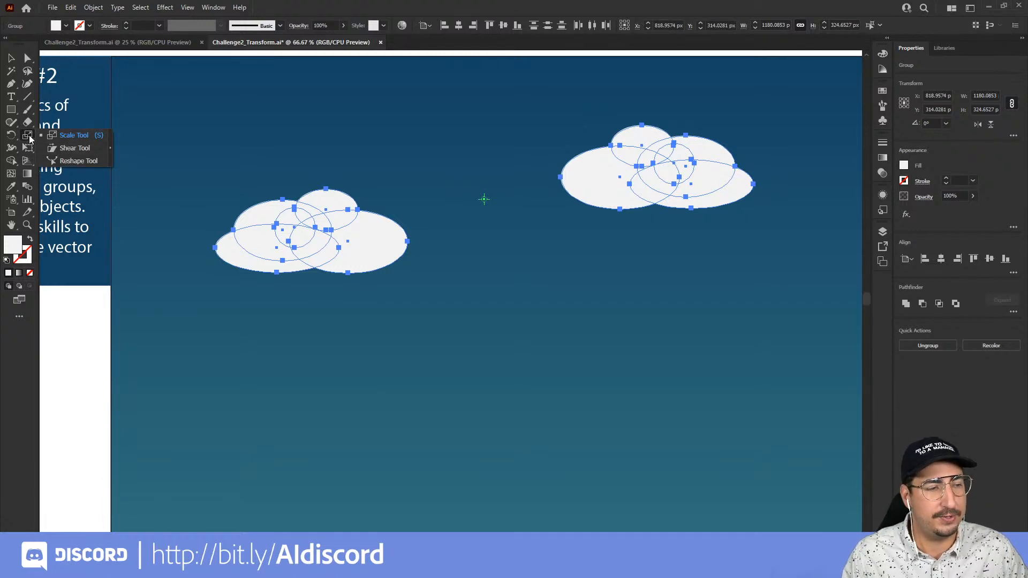
left_click(62, 149)
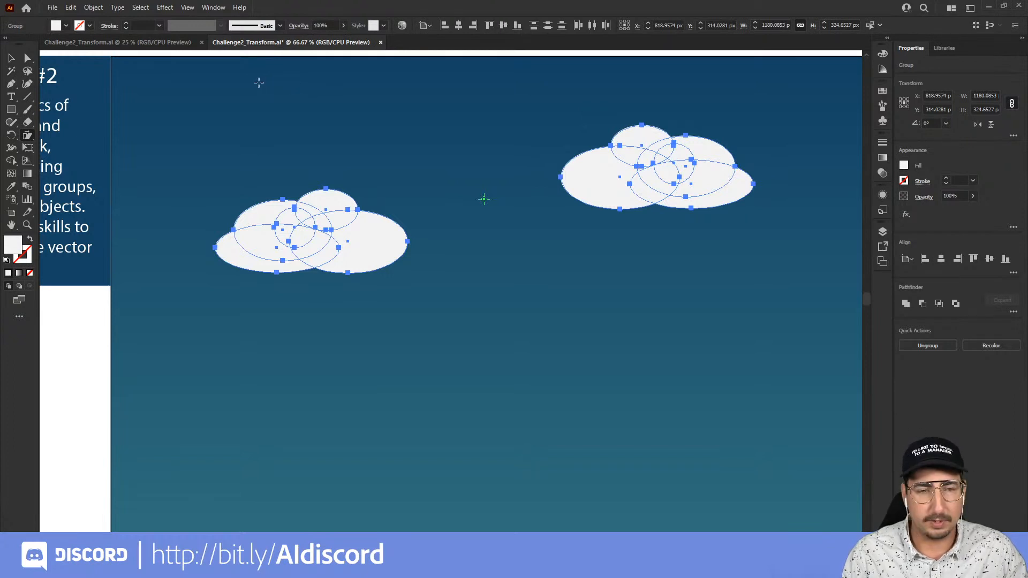
left_click_drag(259, 83, 299, 84)
key("v")
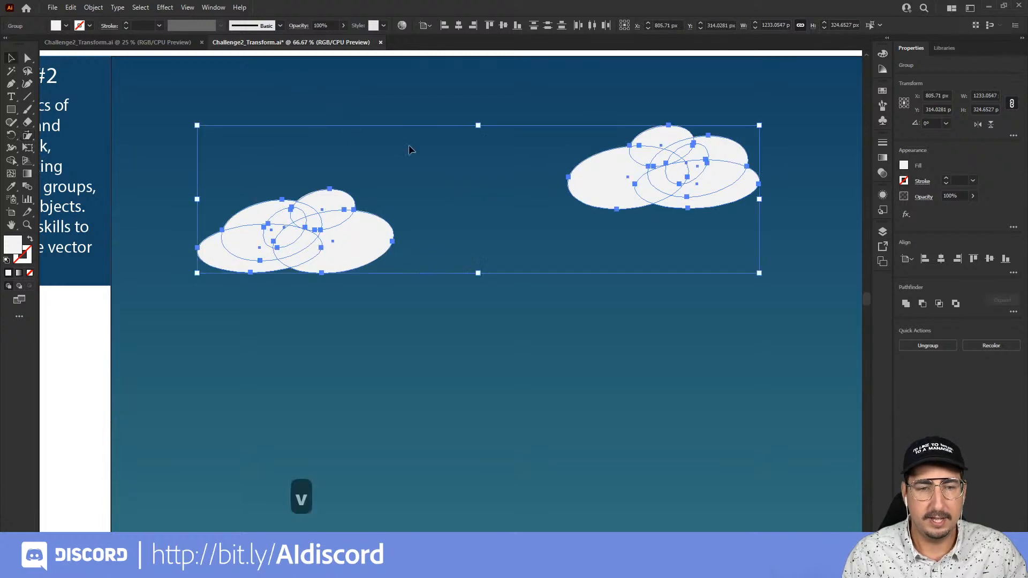
left_click(409, 145)
key("z")
left_click(563, 240, "alt")
left_click_drag(569, 256, 525, 203)
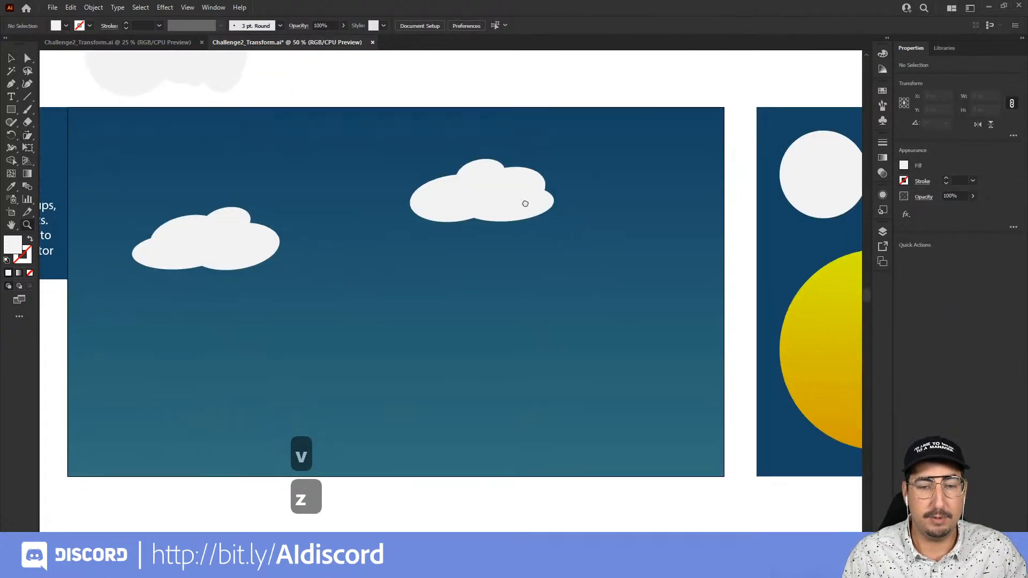
key("v")
left_click(484, 185)
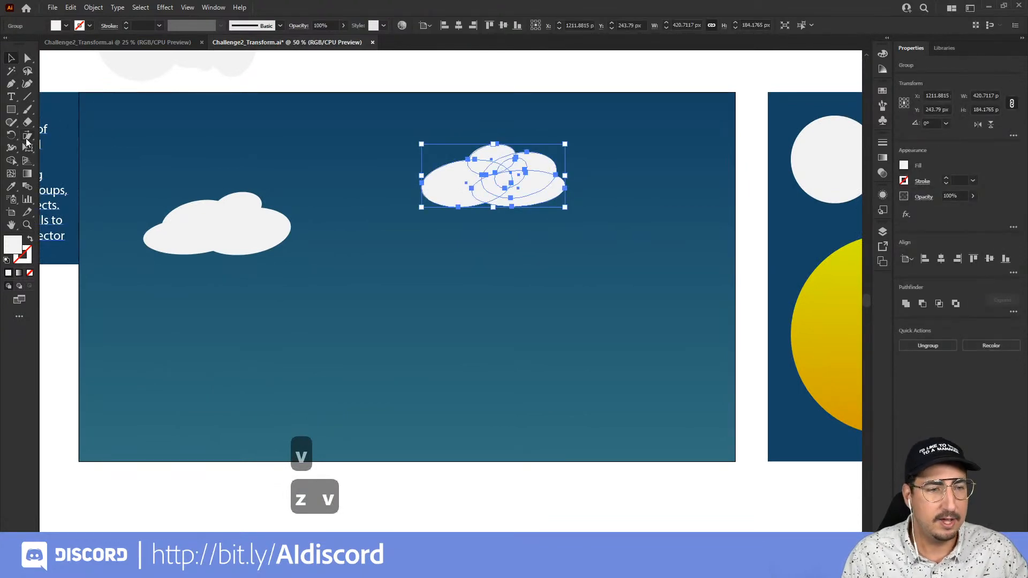
left_click(27, 137)
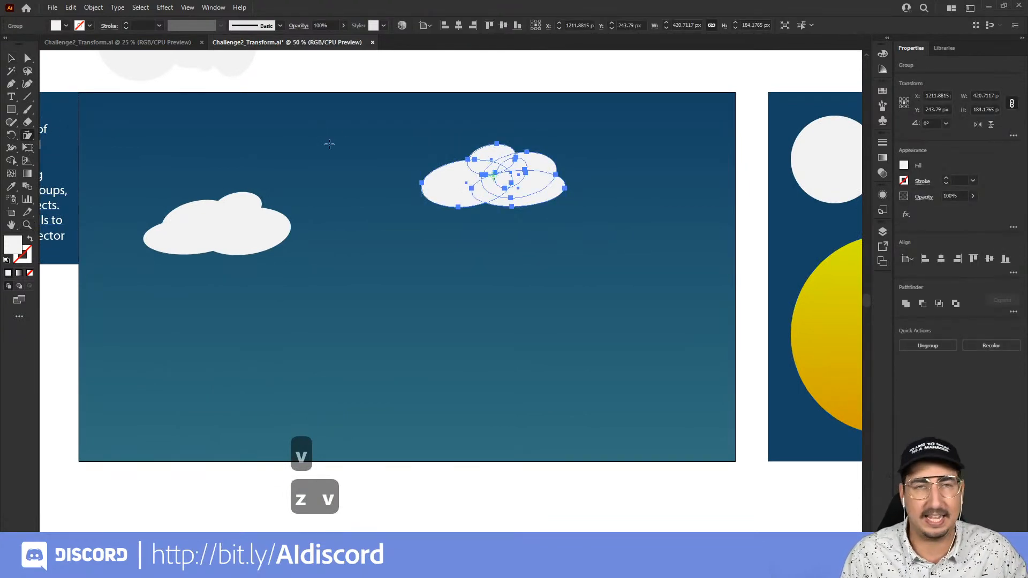
key("v")
left_click(359, 162)
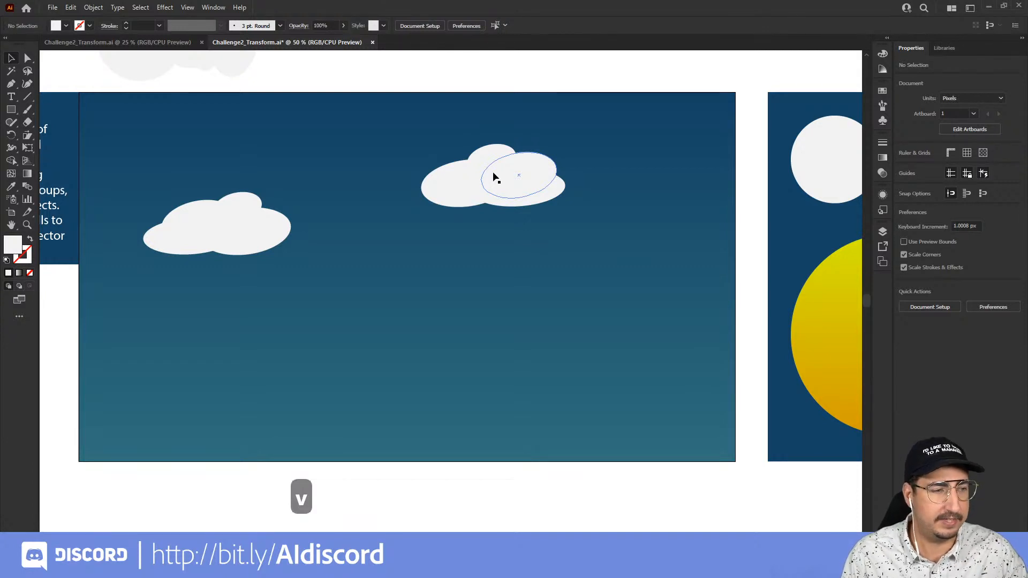
Step: Duplicate the upper-right cloud toward the middle of the artboard and scale the copy up uniformly to about 152%
left_click_drag(502, 180, 397, 251)
key("z")
left_click(409, 251)
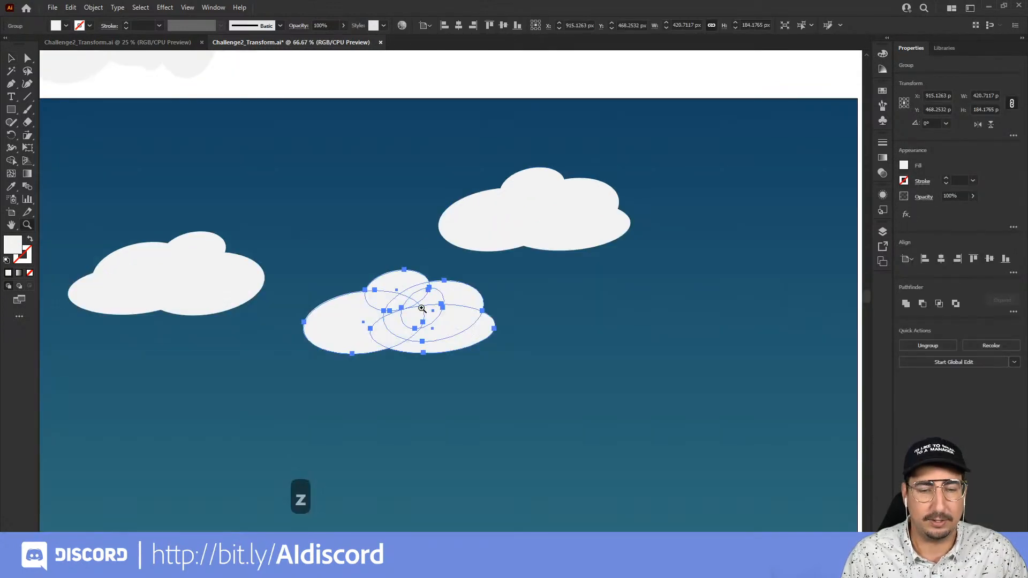
left_click(422, 309)
key("s")
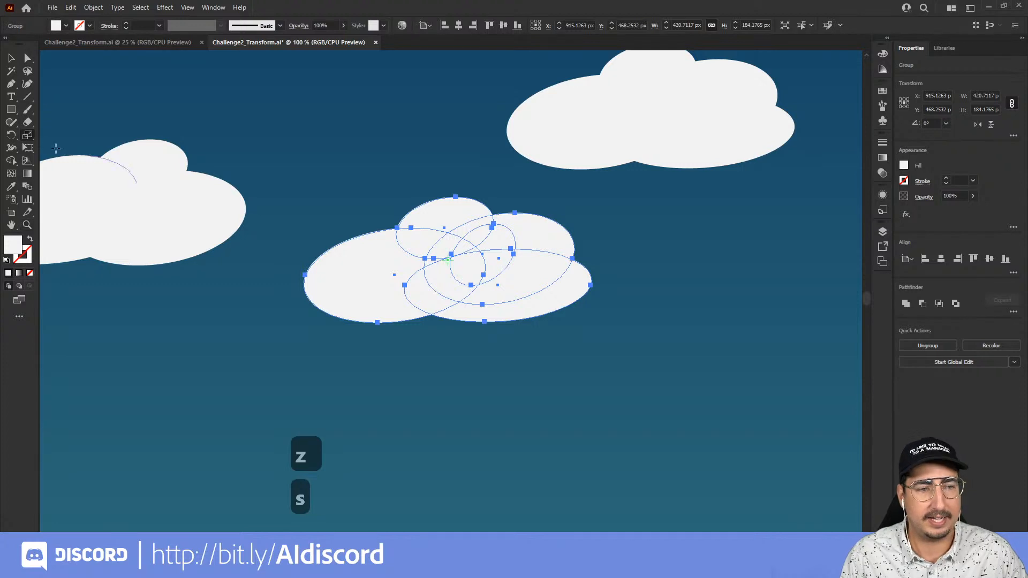
left_click(30, 140)
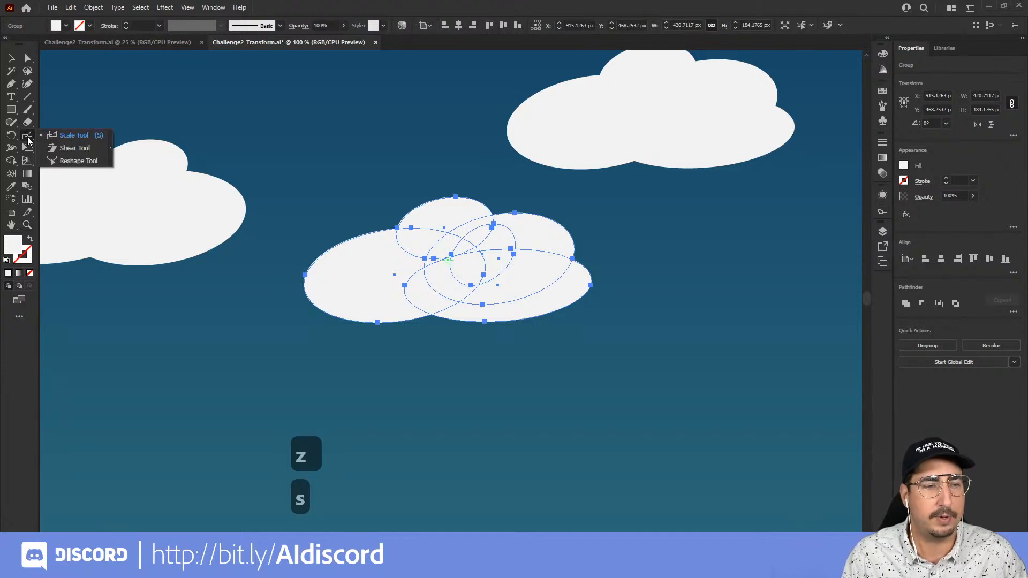
left_click(77, 136)
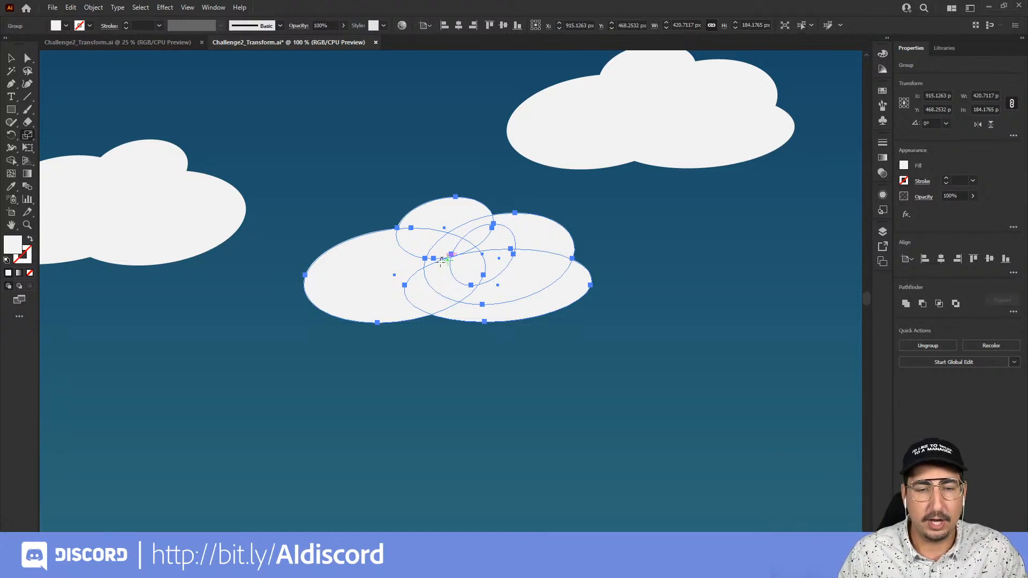
left_click_drag(557, 210, 637, 252)
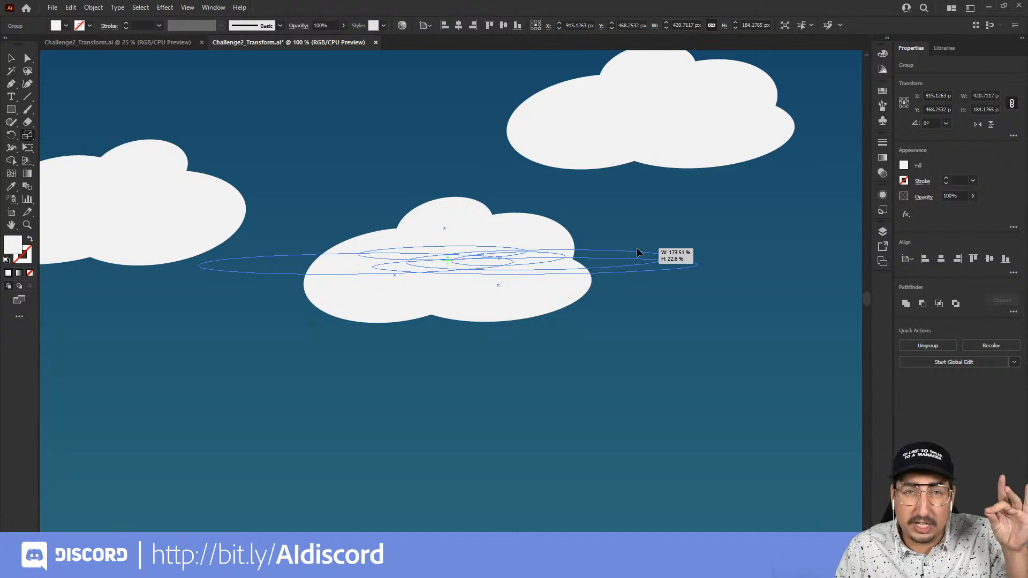
left_click_drag(638, 252, 597, 178)
key("v")
left_click(649, 188)
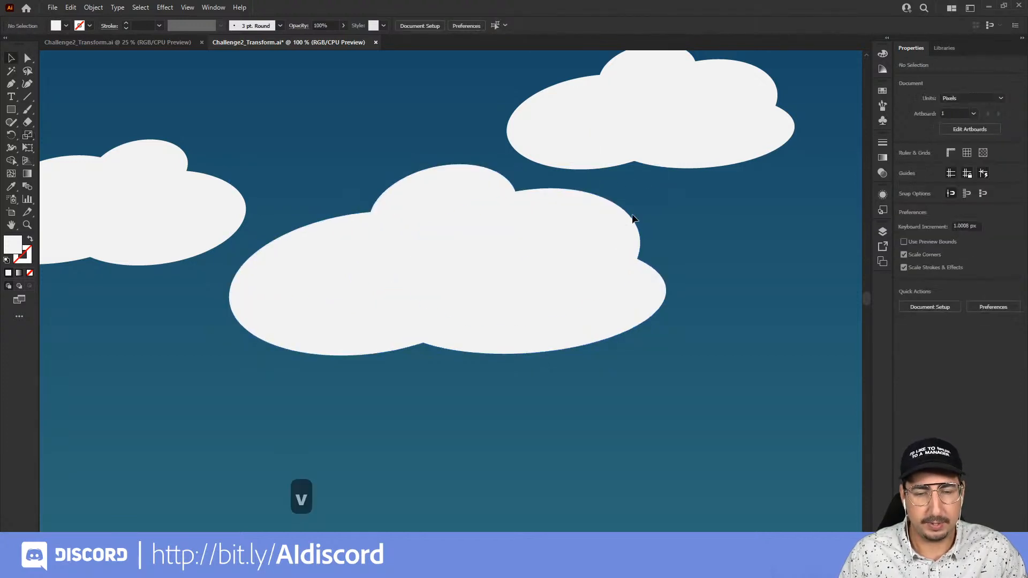
Step: Move the enlarged cloud slightly down and to the right on the artboard
key("z")
left_click(507, 315, "alt")
left_click(507, 315, "alt")
scroll(508, 328, "down", 3)
key("v")
left_click_drag(435, 234, 457, 255)
Step: Duplicate the left cloud into the empty area below it, scale the copy uniformly to 20% and deselect it
left_click_drag(239, 179, 228, 301)
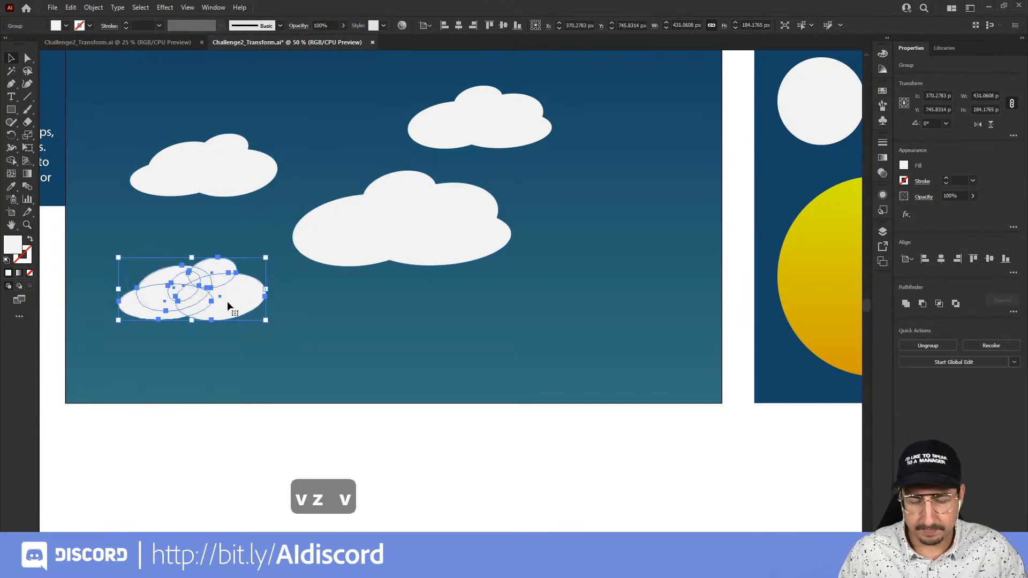
key("s")
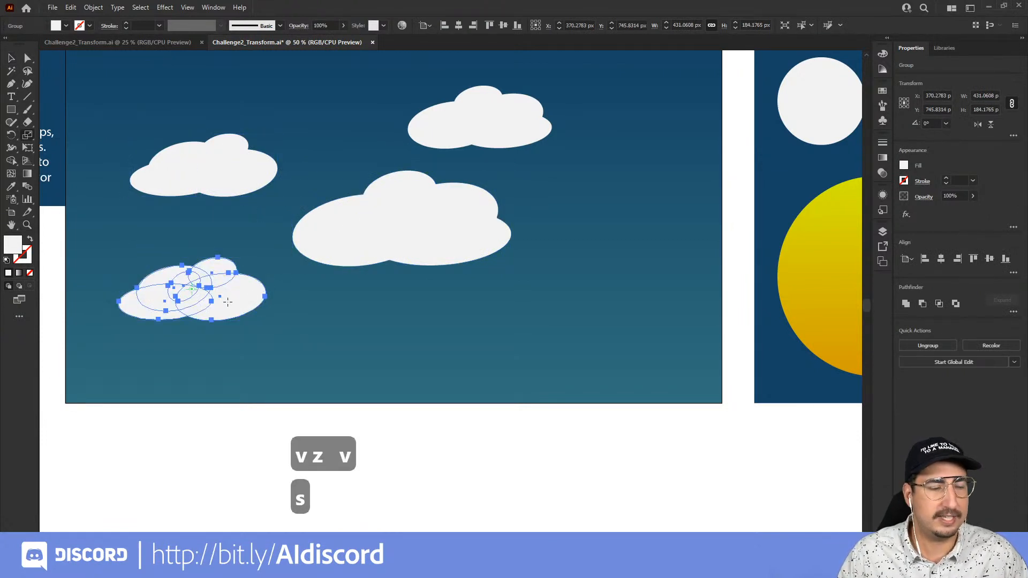
key("Return")
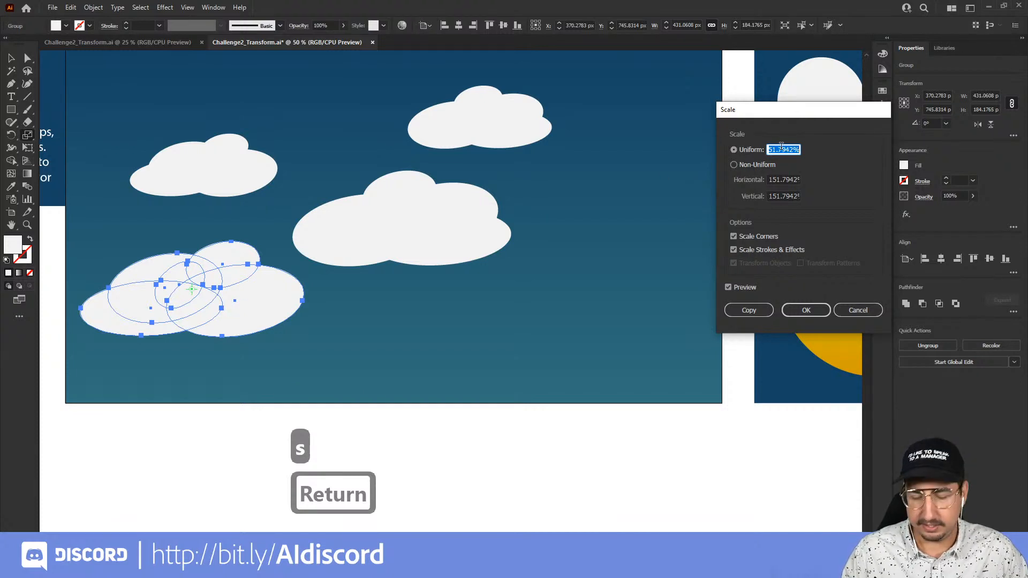
type("20")
key("Return")
key("v")
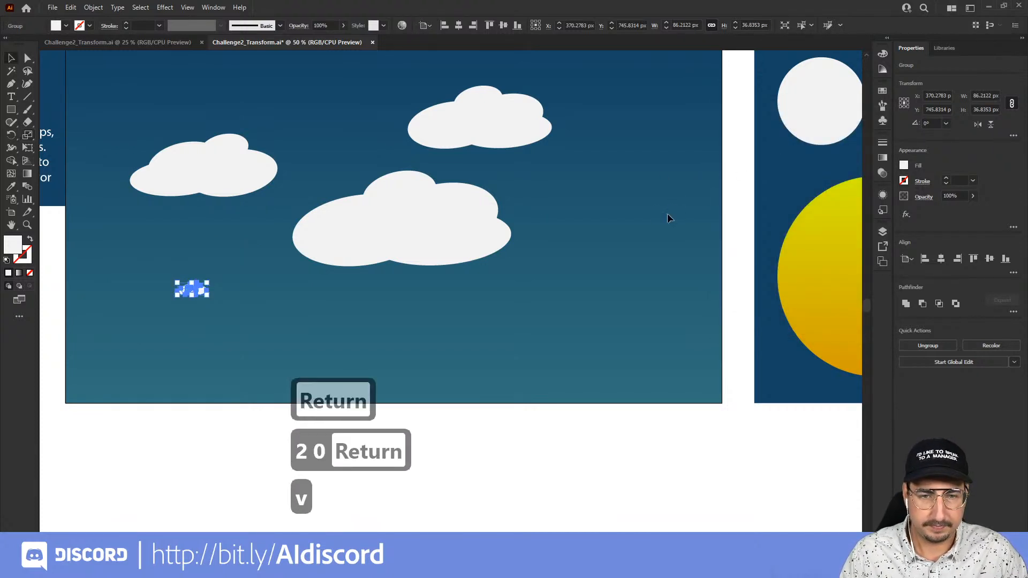
left_click(576, 182)
Step: Spread copies of the two medium clouds across the artboard's upper left, upper right, right side, lower right and bottom
key("z")
left_click(495, 266, "alt")
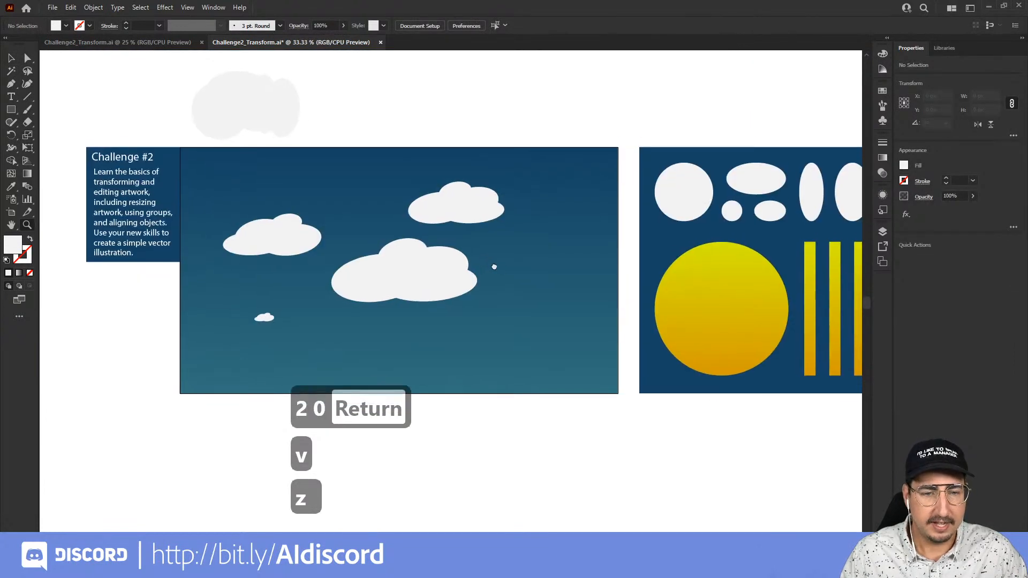
key("v")
left_click(444, 282)
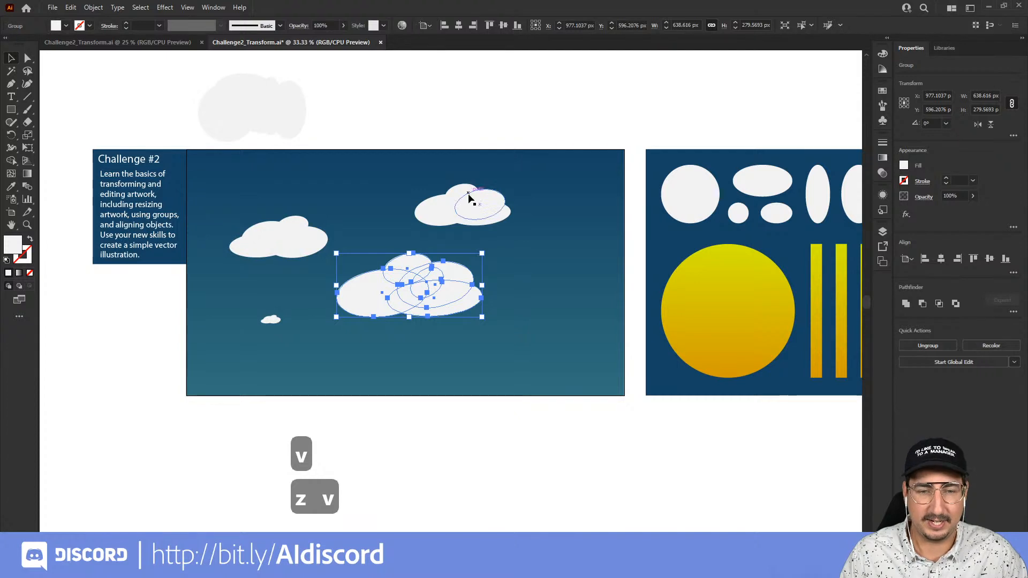
left_click_drag(467, 207, 558, 263, "alt")
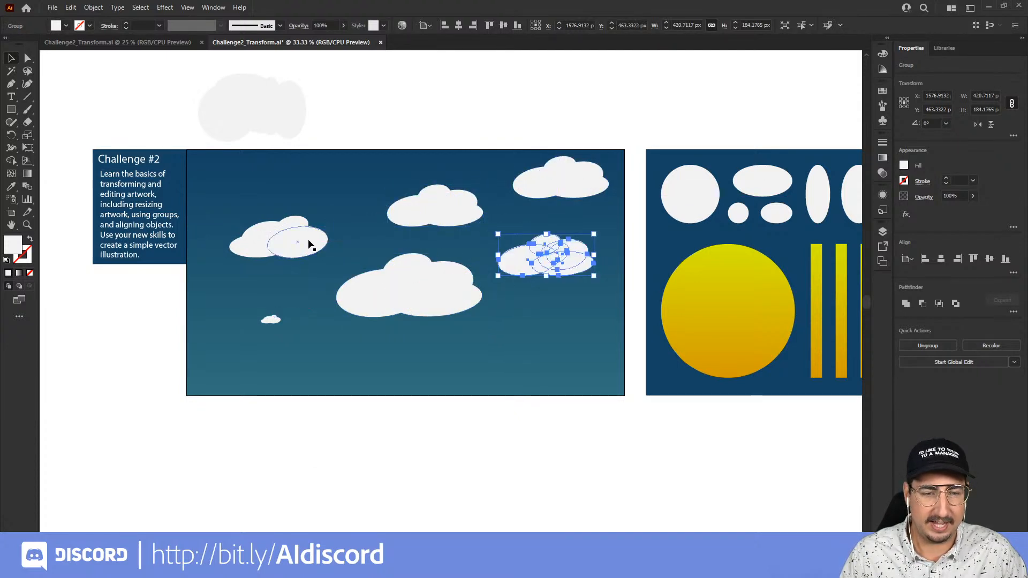
left_click_drag(309, 241, 557, 337, "alt")
left_click_drag(270, 256, 349, 359, "alt")
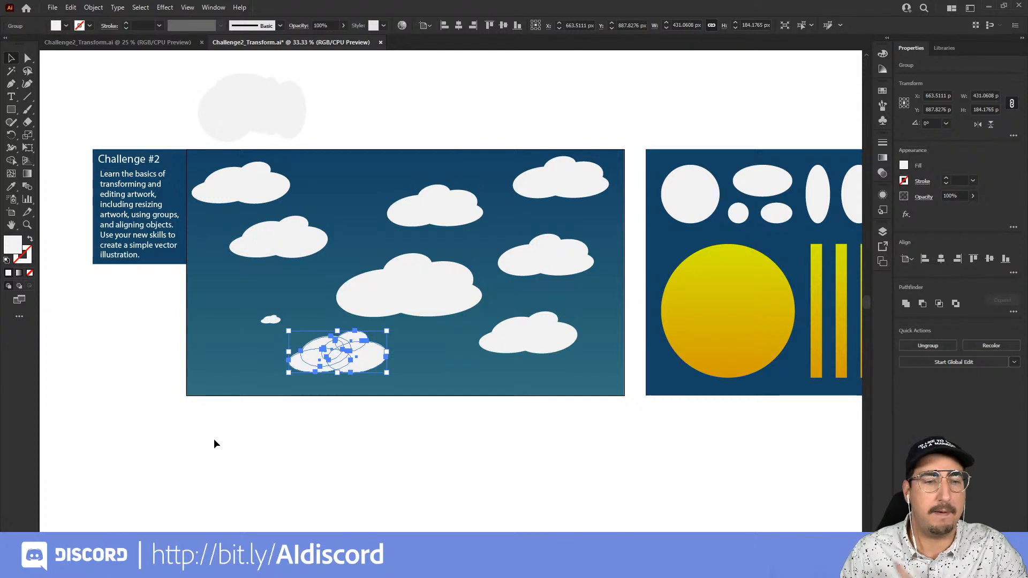
Step: Select all the clouds on the artboard and open Transform Each for them with random transformation enabled
left_click_drag(217, 420, 603, 169)
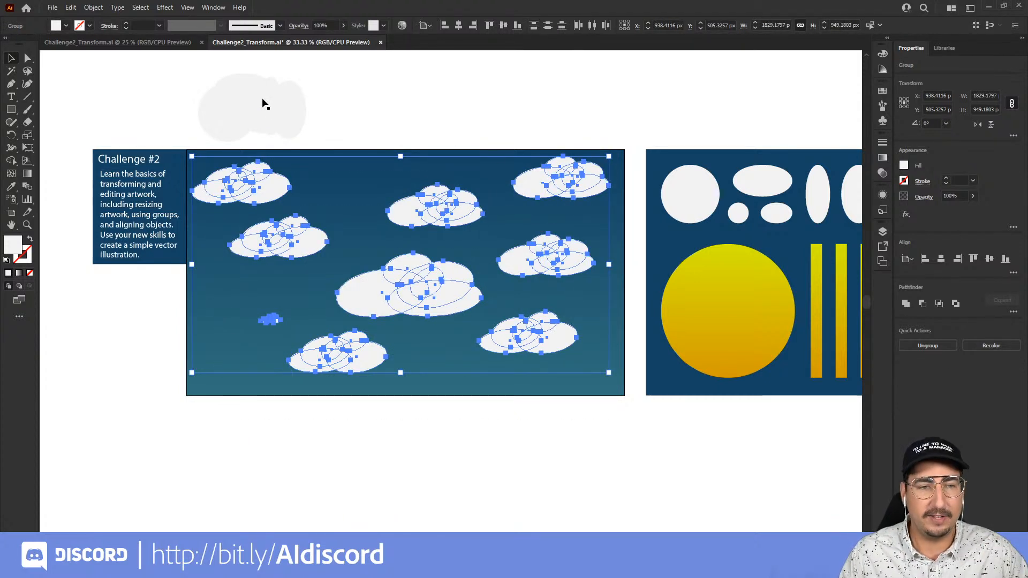
left_click(93, 7)
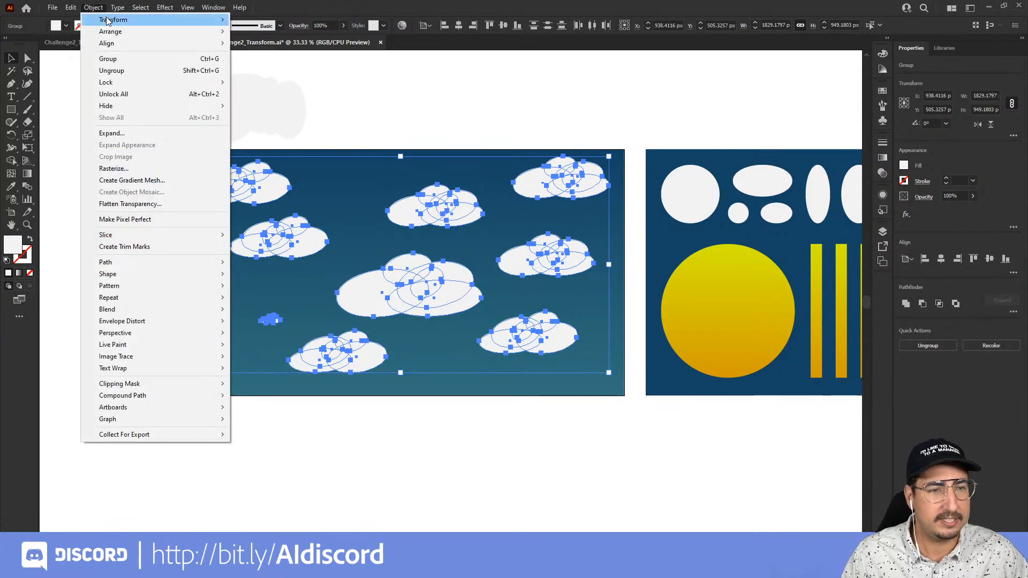
mouse_move(107, 20)
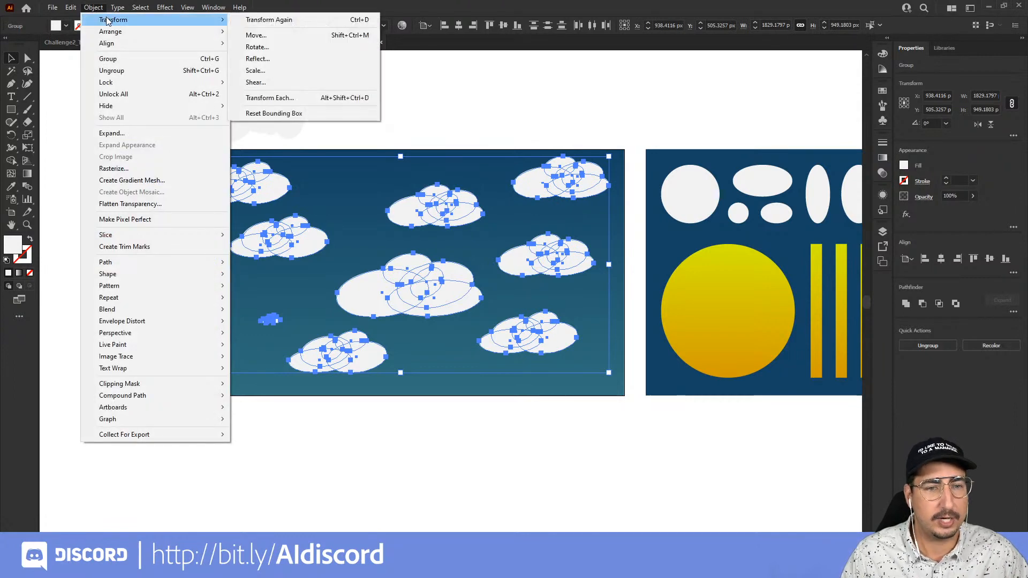
left_click(270, 99)
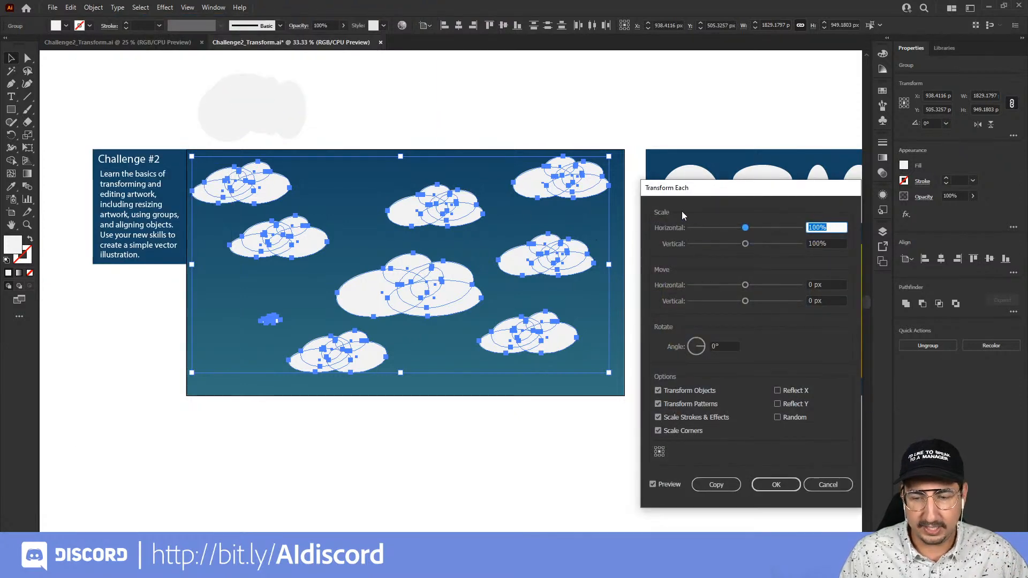
left_click_drag(713, 196, 713, 96)
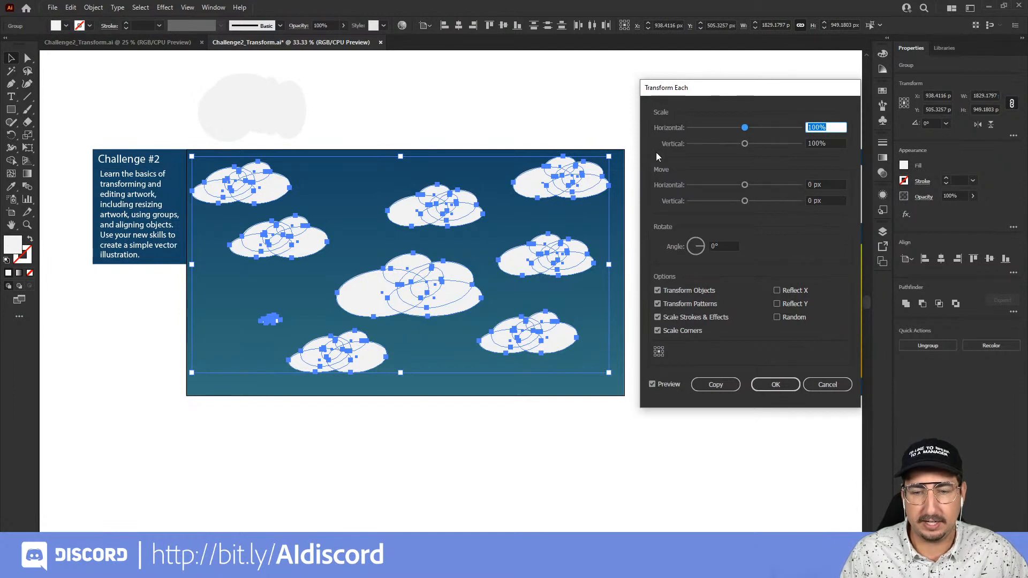
left_click(783, 317)
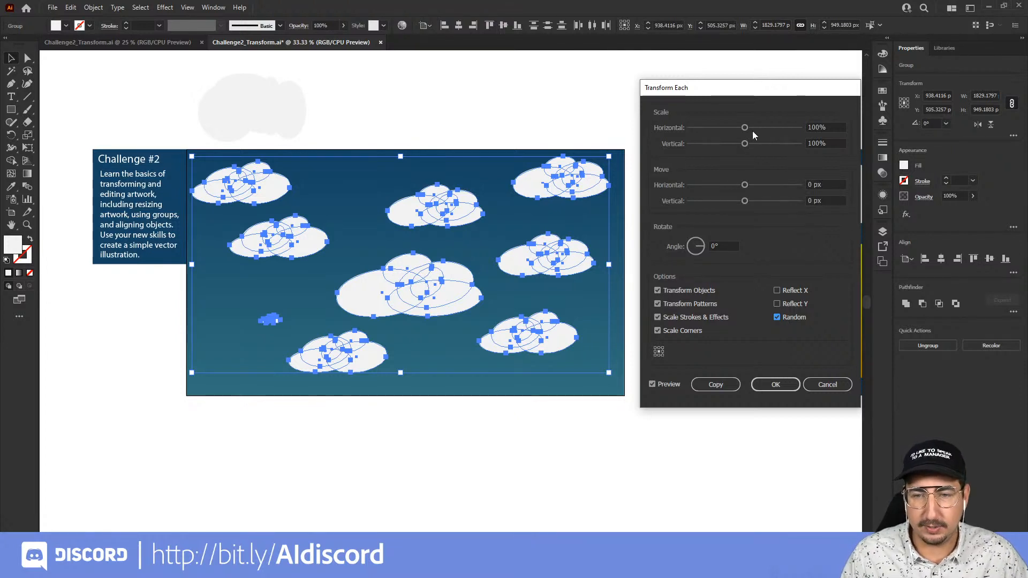
Step: Set the random scaling of the clouds to 135% horizontally and 184% vertically
left_click_drag(745, 128, 764, 129)
left_click(733, 144)
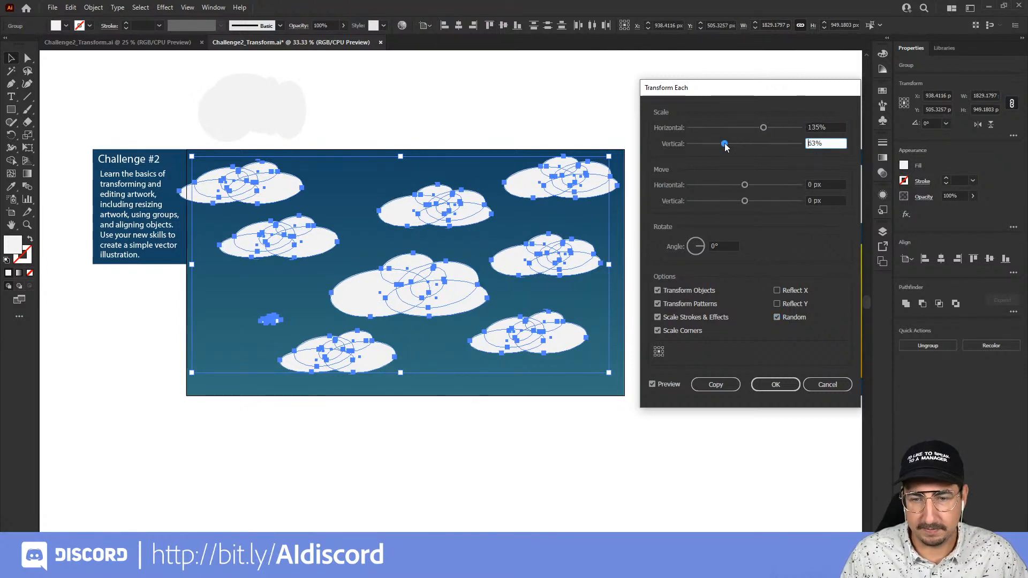
left_click_drag(767, 145, 764, 149)
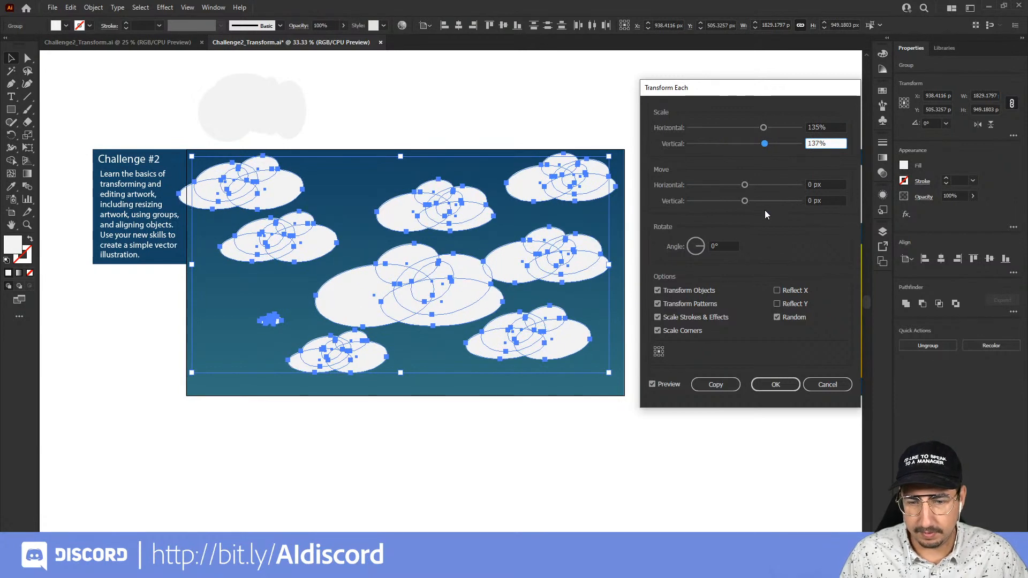
left_click(784, 144)
left_click_drag(785, 145, 791, 143)
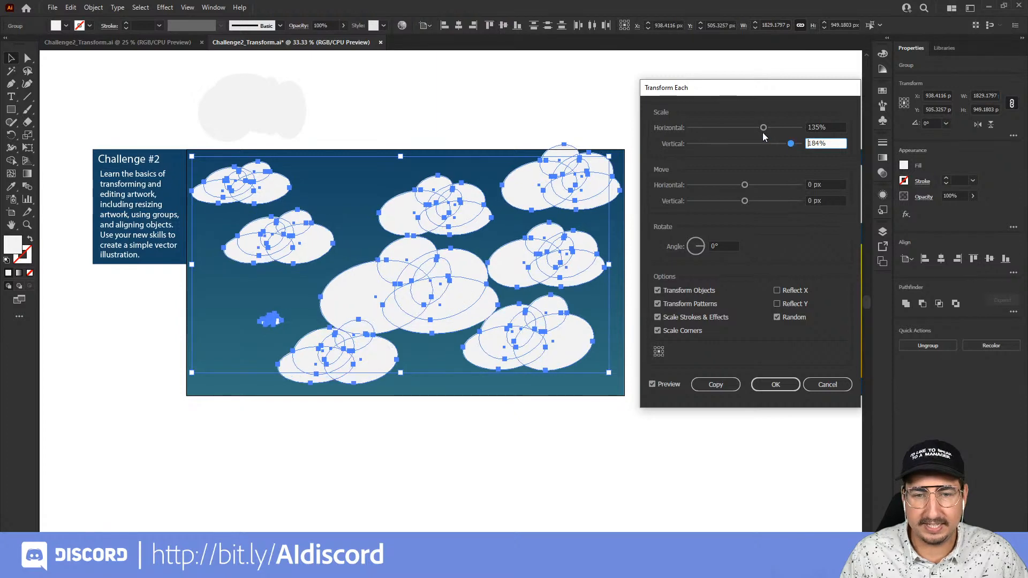
Step: Try random scaling of 200% horizontally and vertically on the clouds, switching random transformation off and back on to compare
left_click(725, 127)
left_click_drag(725, 127, 778, 129)
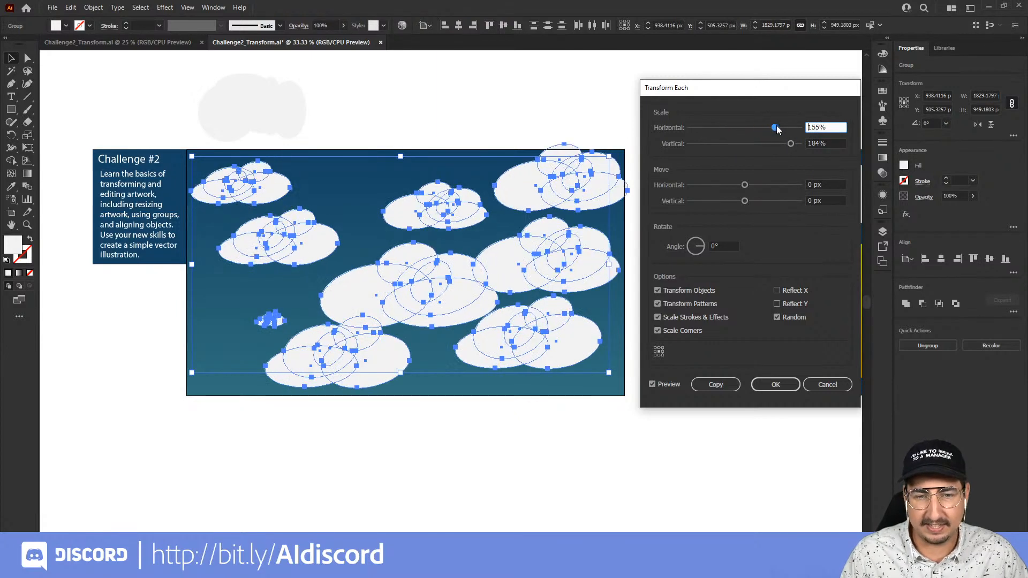
double_click(821, 127)
type("200")
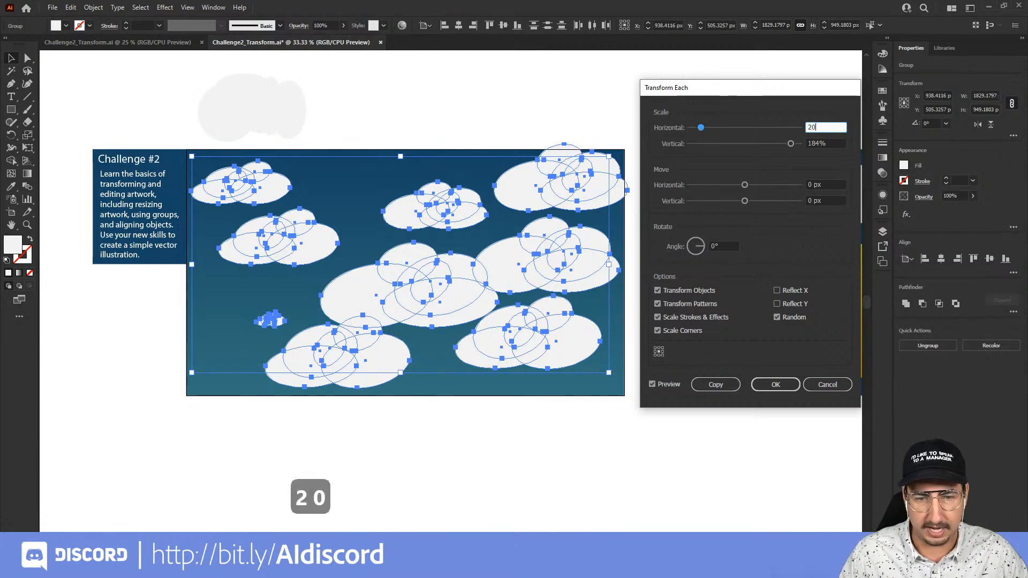
key("Tab")
type("200")
key("Tab")
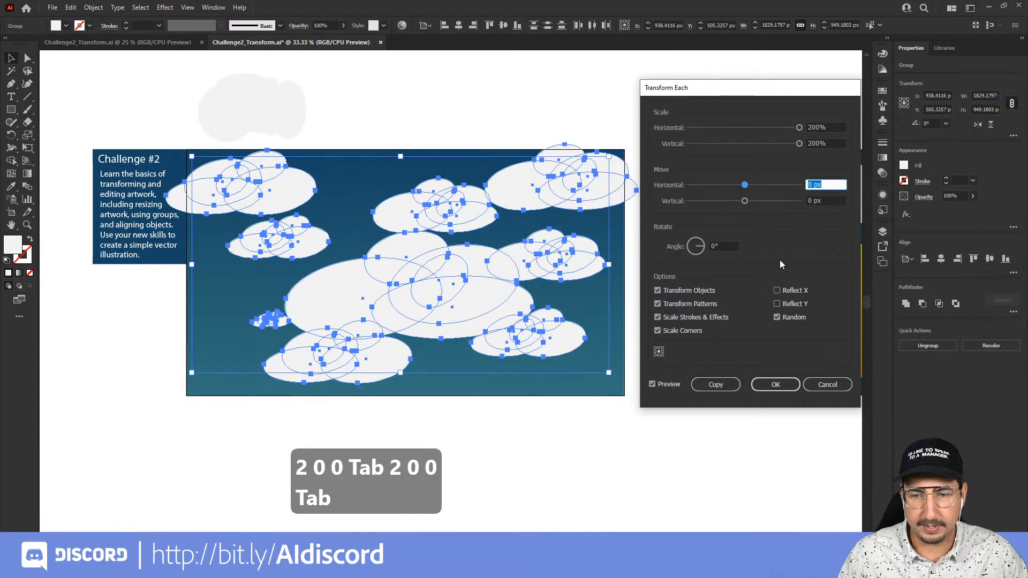
left_click(778, 317)
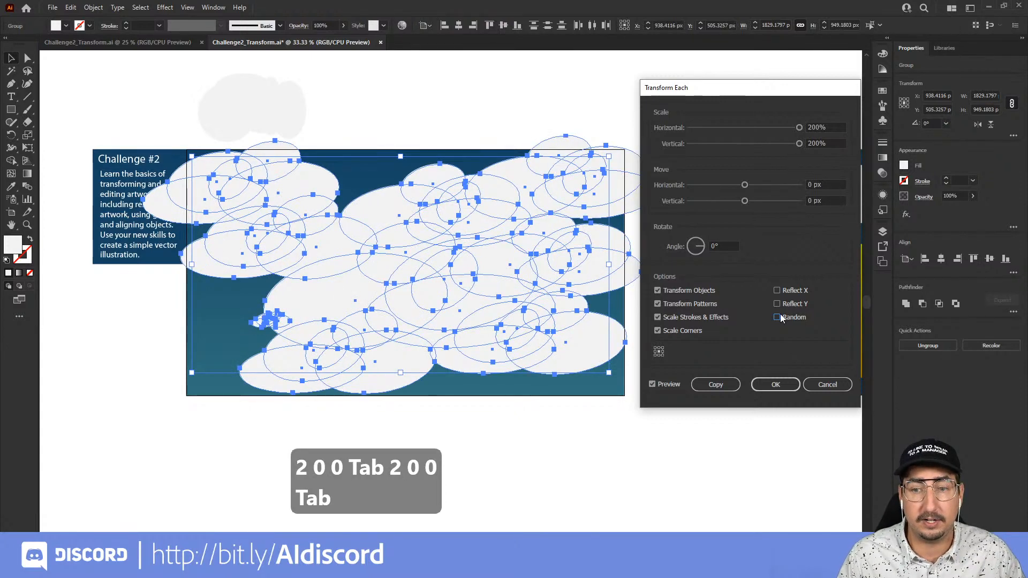
left_click(779, 319)
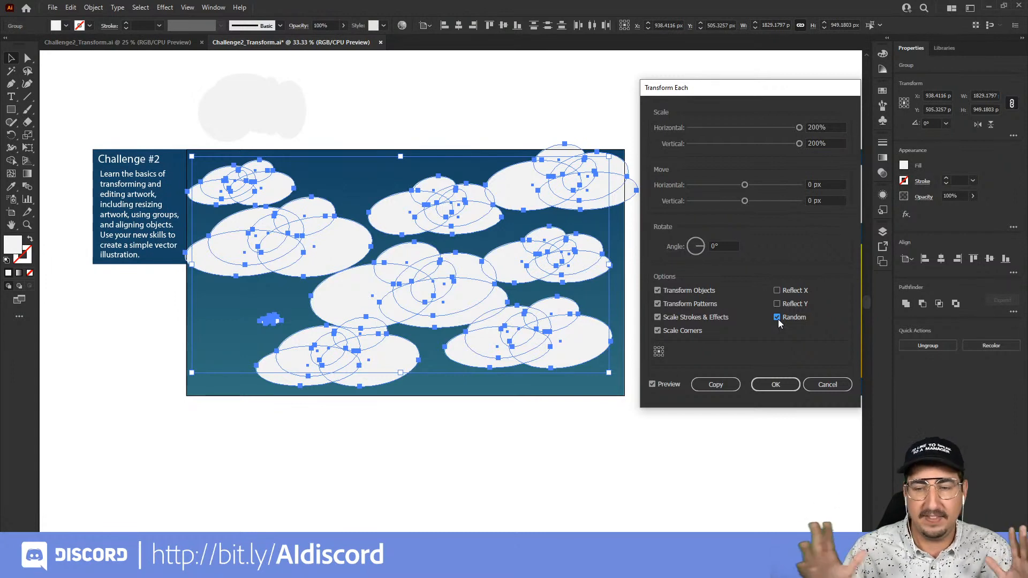
Step: Set the clouds' random scaling to 70% horizontally and vertically, apply the transformation and deselect the clouds
left_click(815, 129)
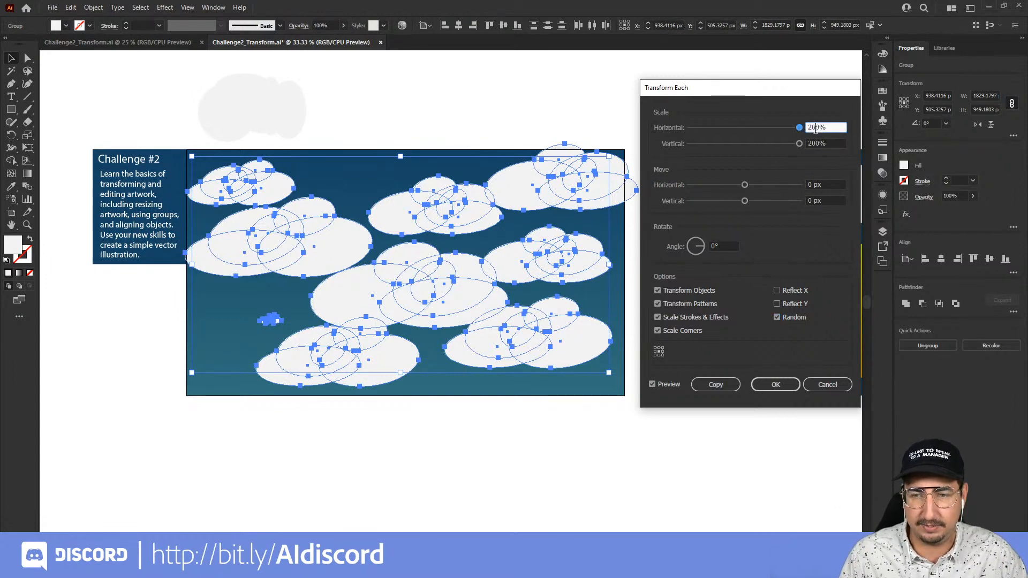
type("70")
key("Tab")
type("70")
key("Tab")
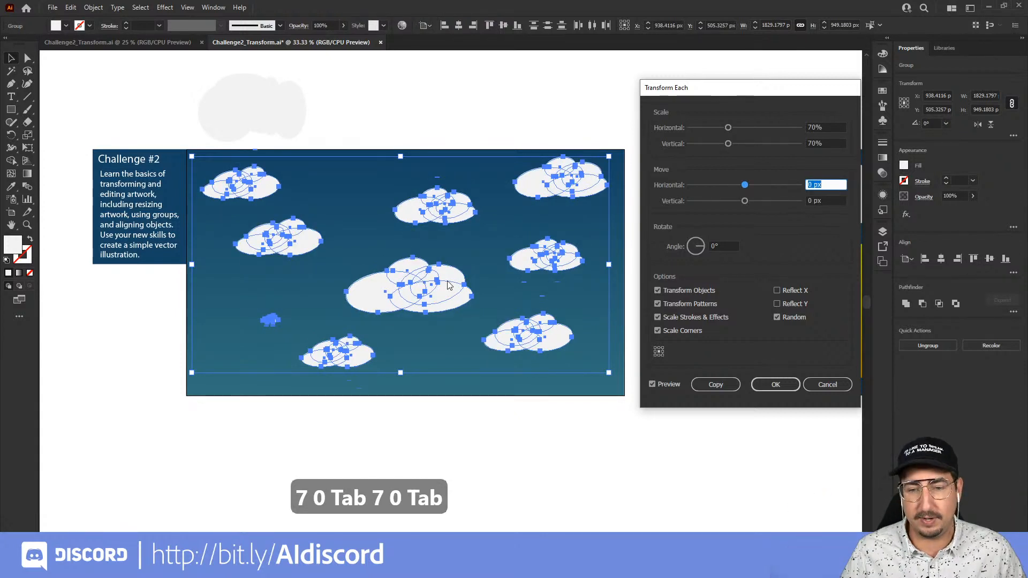
left_click(776, 385)
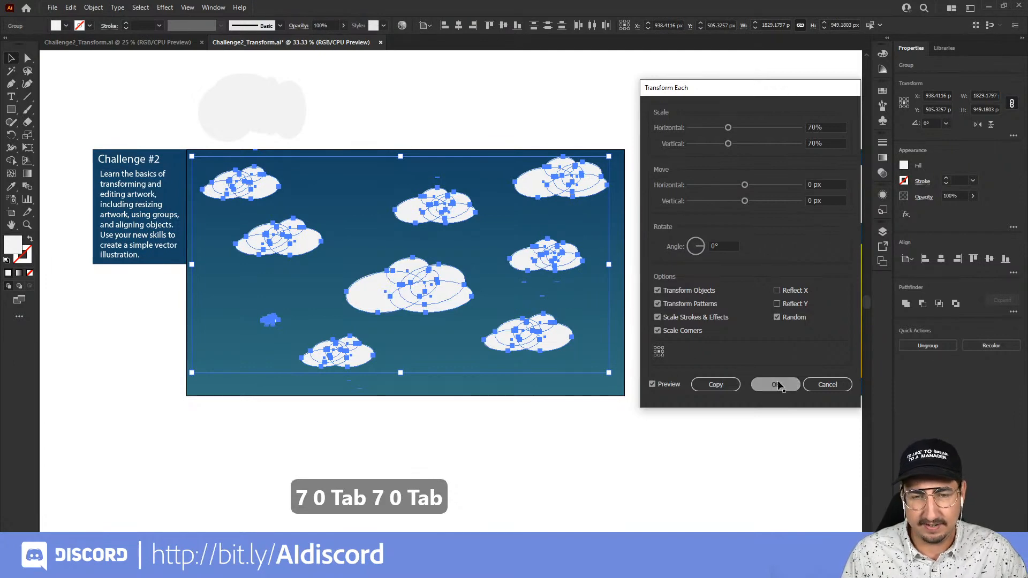
key("v")
left_click(519, 131)
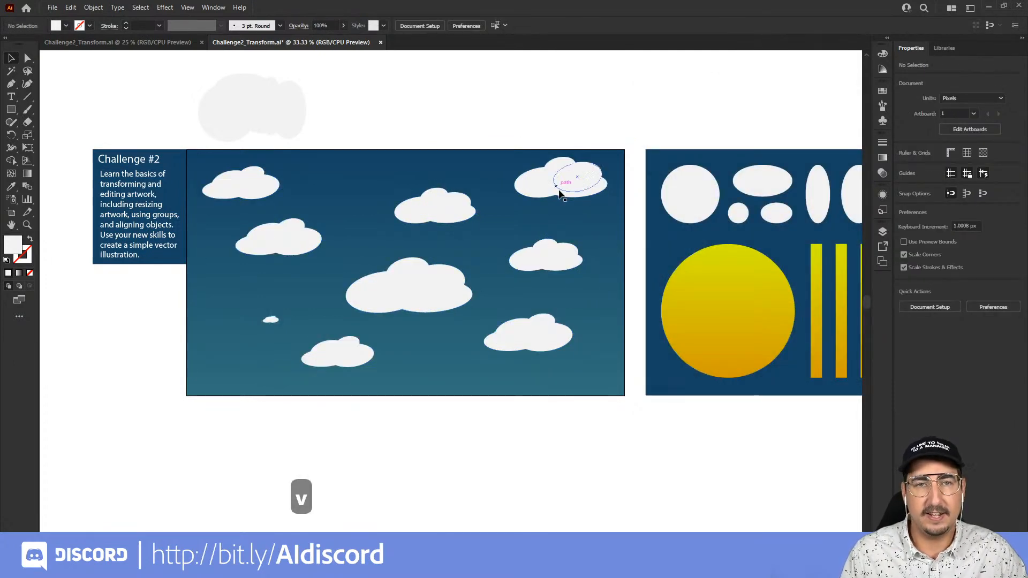
Step: Move the yellow circle to the artboard's bottom centre and place the first yellow bar upright above it, centred on the circle
key("space")
left_click_drag(688, 317, 417, 278)
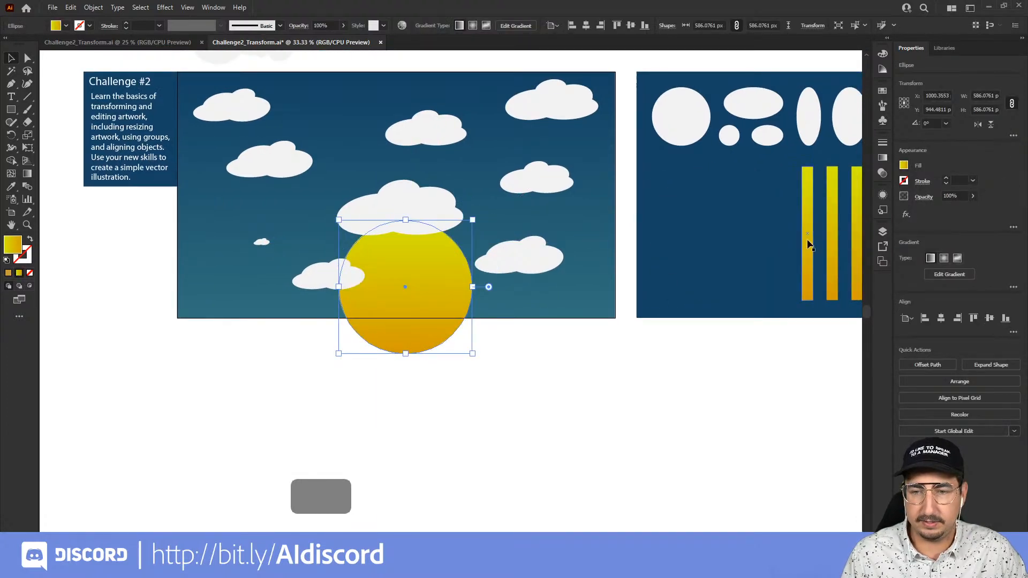
left_click_drag(808, 241, 405, 141)
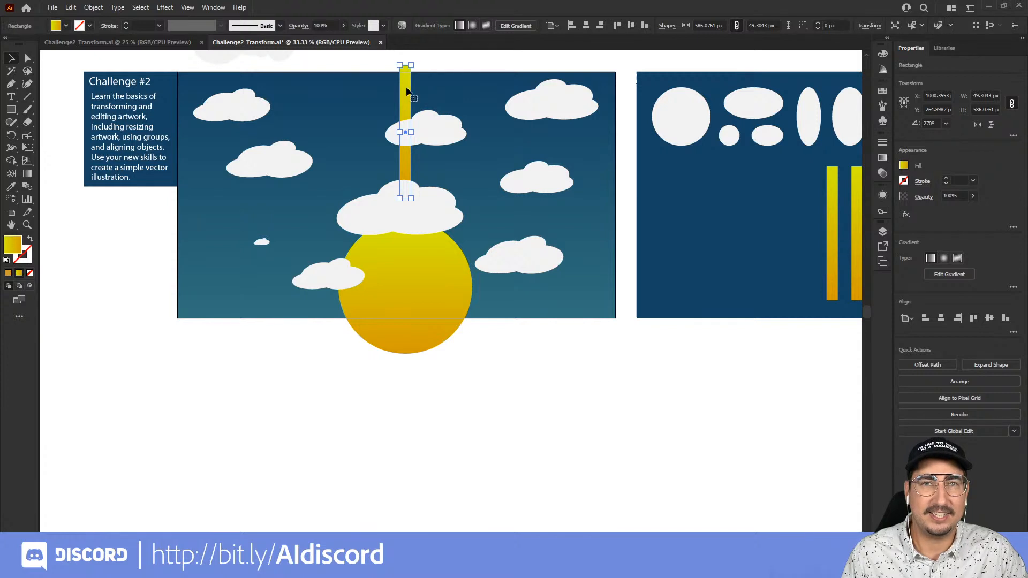
Step: Rotate a copy of the bar about 15° counterclockwise around the sun's centre and repeat the transformation once
left_click(11, 138)
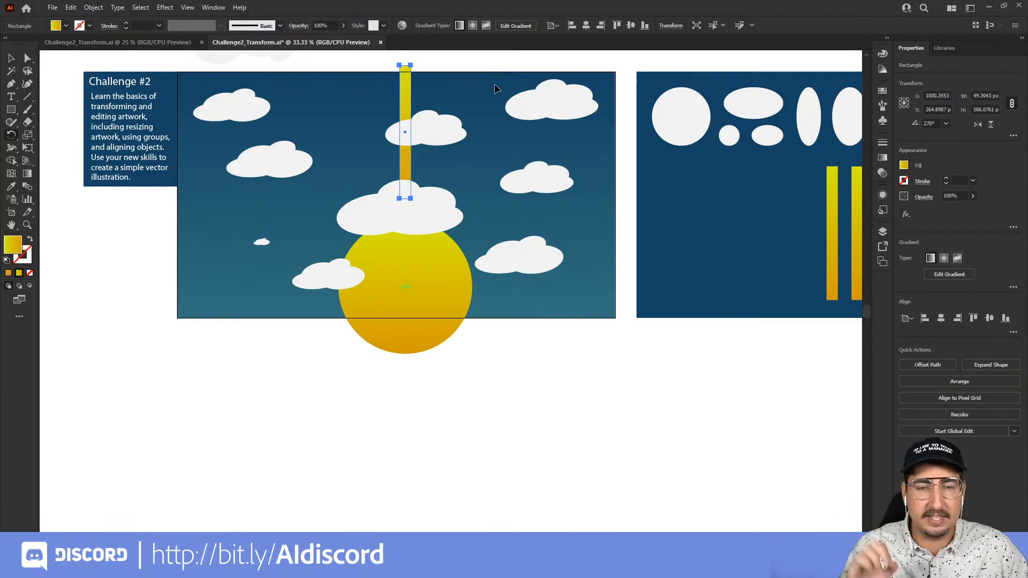
left_click_drag(494, 78, 437, 78)
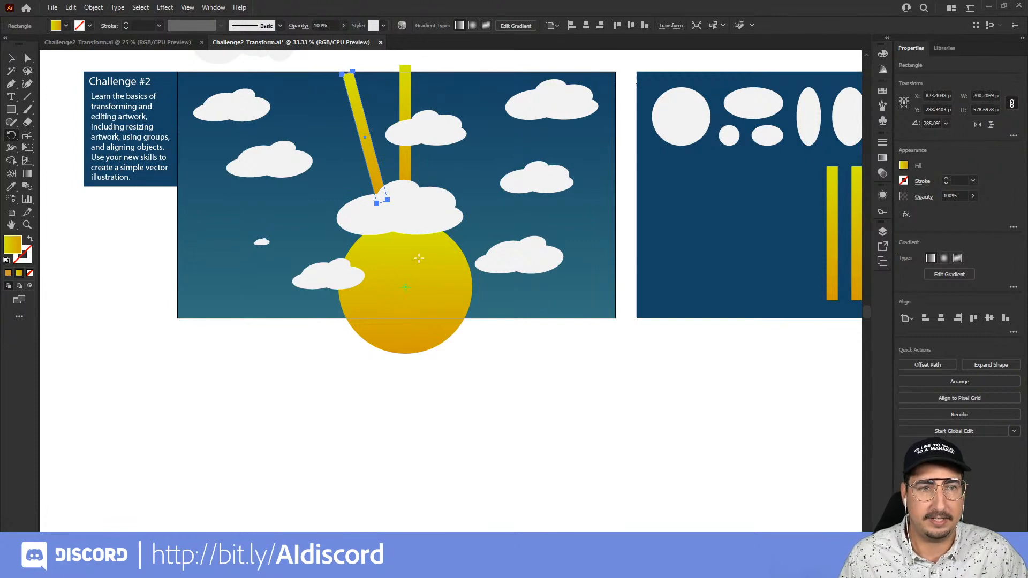
left_click(93, 7)
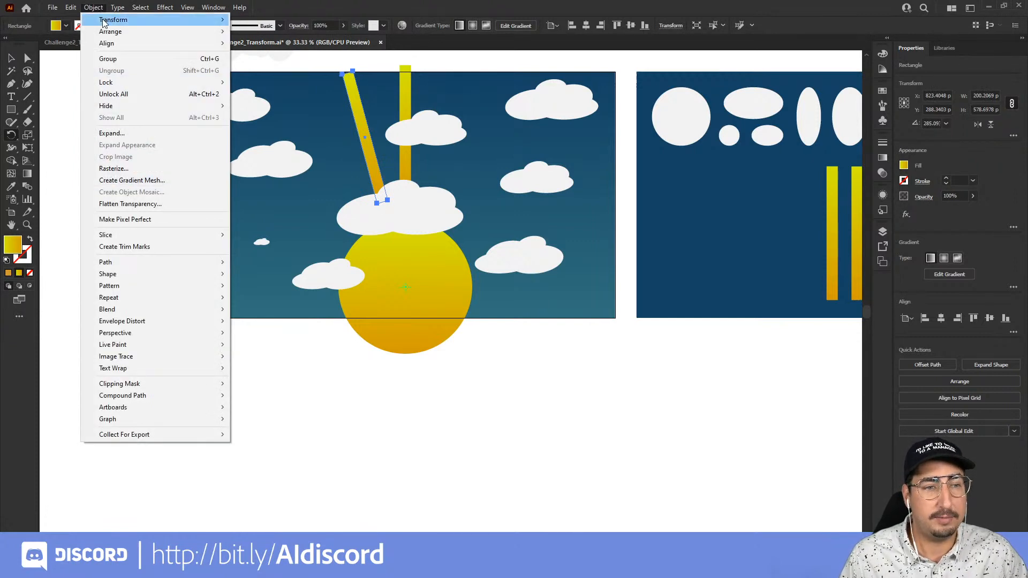
mouse_move(104, 21)
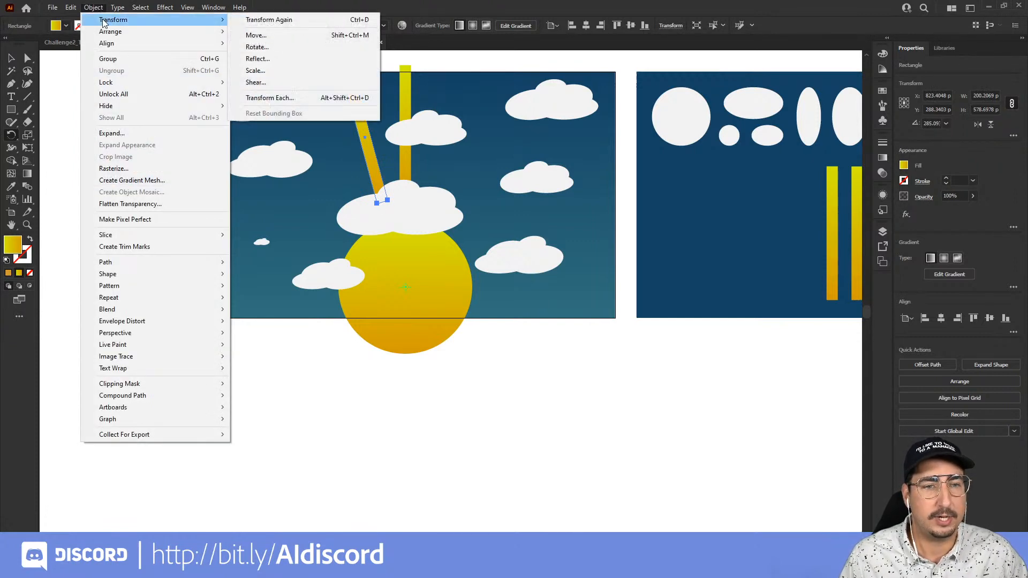
left_click(265, 20)
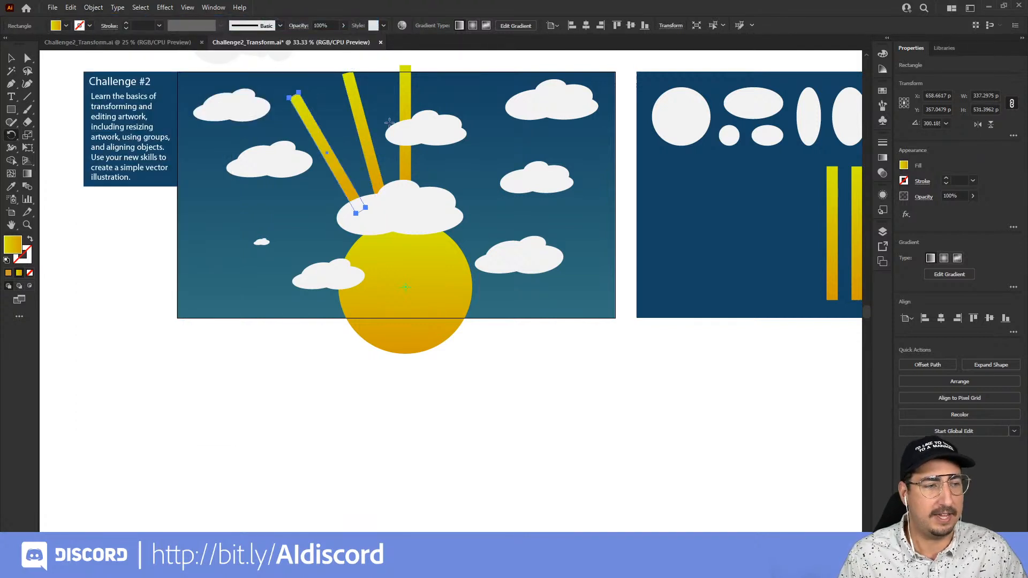
Step: Keep repeating the rotated copy until the rays form a full ring around the sun, and deselect the last ray
key("ctrl+d")
key("ctrl+d")
key("ctrl+d")
key("ctrl+d")
key("ctrl+d")
key("ctrl+d")
key("ctrl+d")
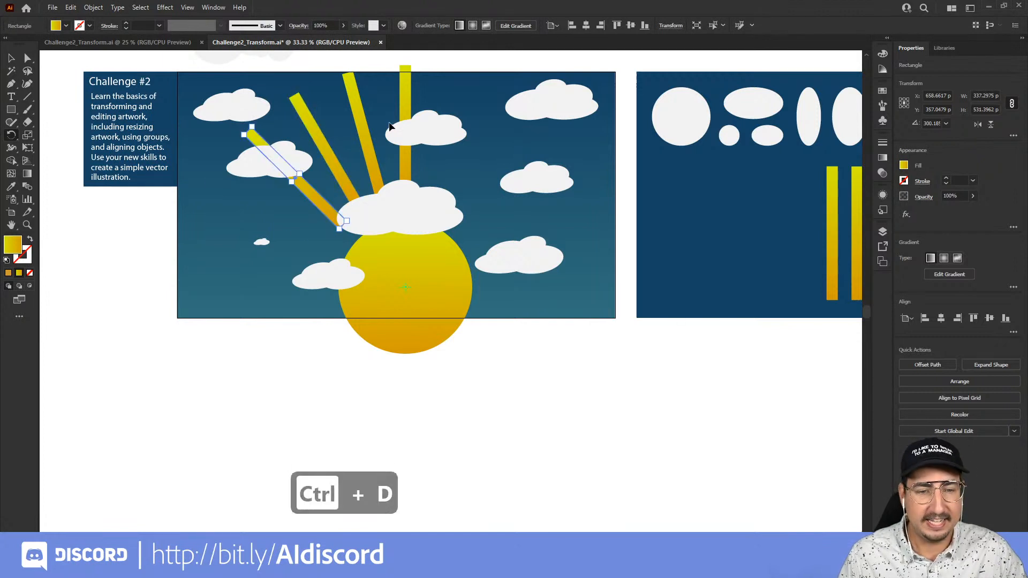
key("ctrl+d")
key("ctrl+d")
key("ctrl+d")
key("ctrl+d")
key("ctrl+d")
key("ctrl+d")
key("ctrl+d")
key("ctrl+d")
key("ctrl+d")
key("ctrl+d")
key("ctrl+d")
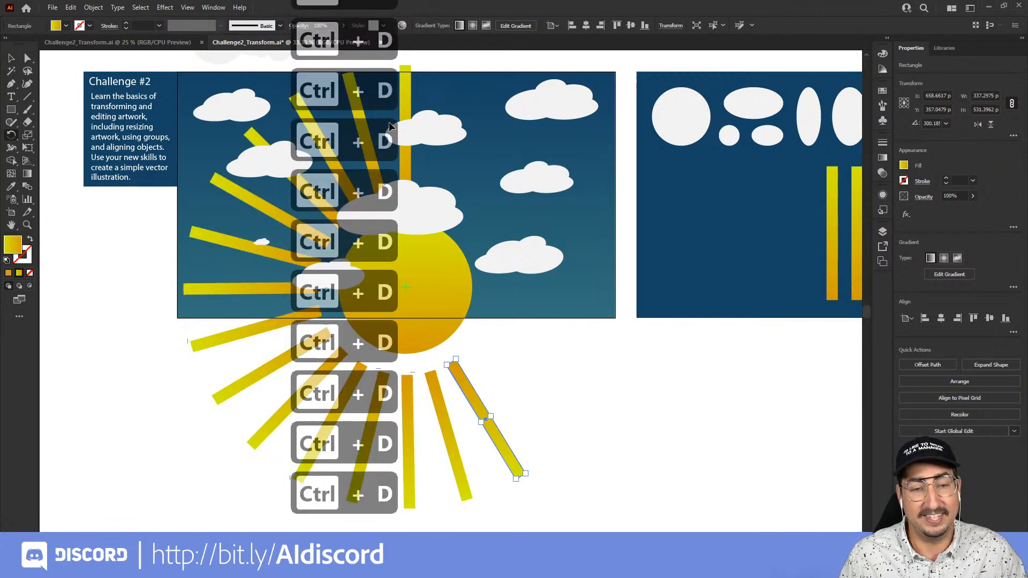
key("ctrl+d")
key("ctrl+d")
key("ctrl+d")
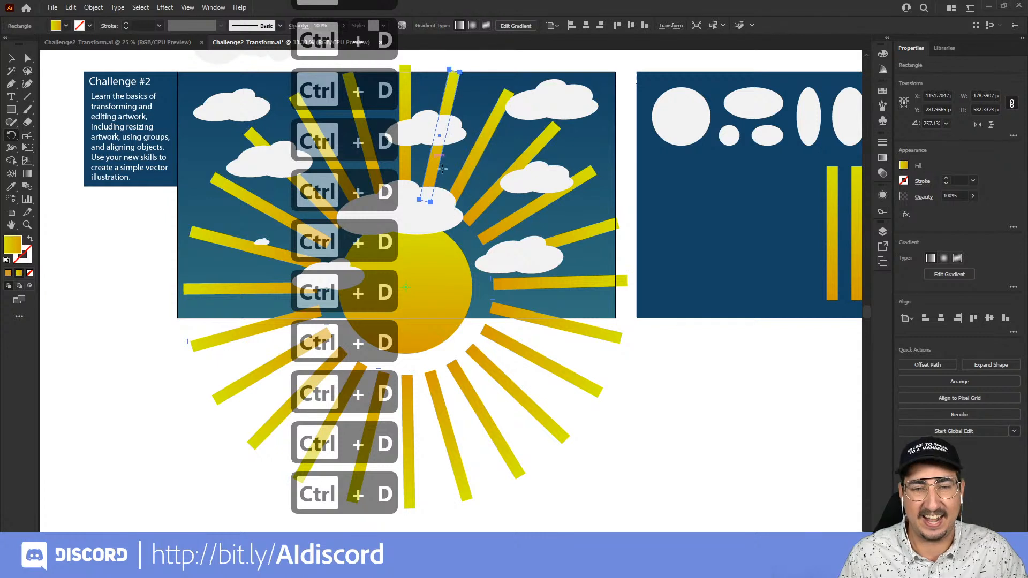
key("v")
left_click(660, 377)
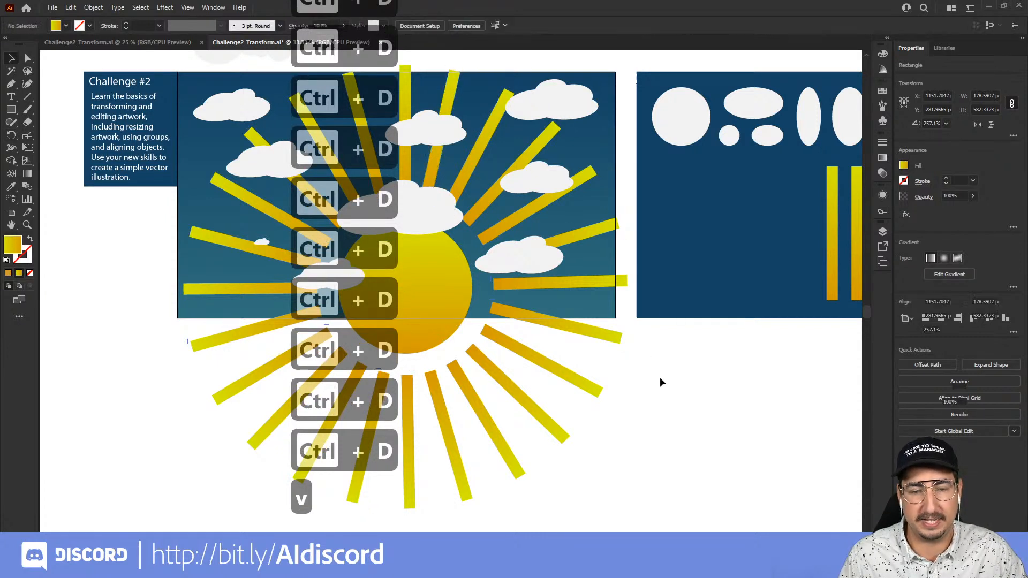